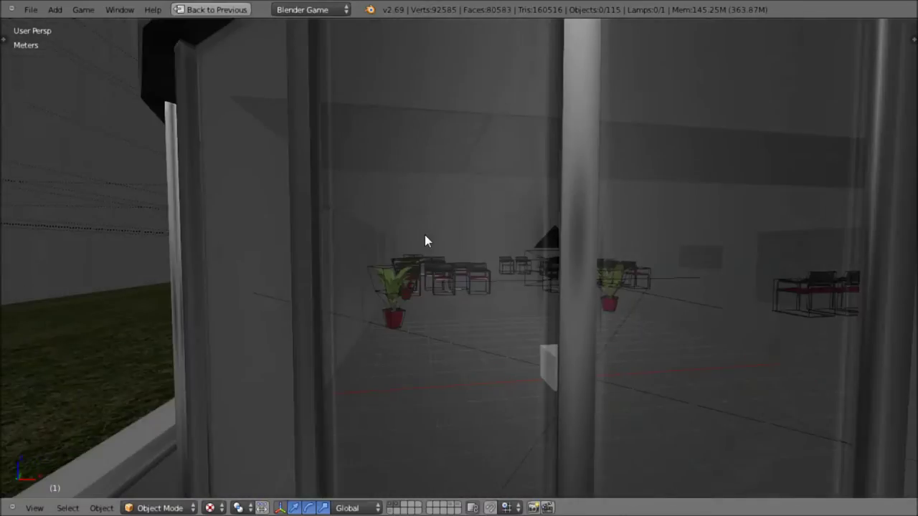
Select Cube.010 and zoom and orbit out to see the whole building on the grass.
right_click(425, 235)
scroll(430, 233, down, 5)
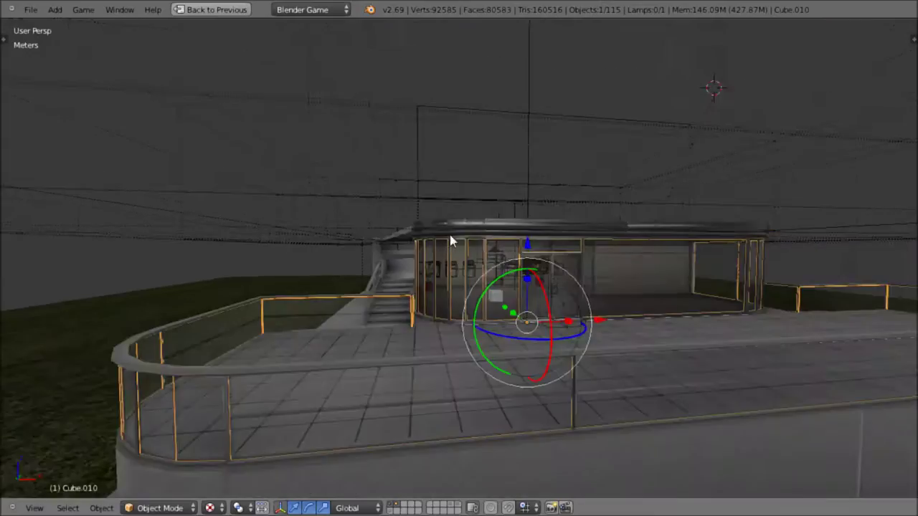
scroll(459, 236, up, 3)
scroll(431, 247, up, 3)
scroll(387, 256, up, 2)
scroll(388, 256, down, 5)
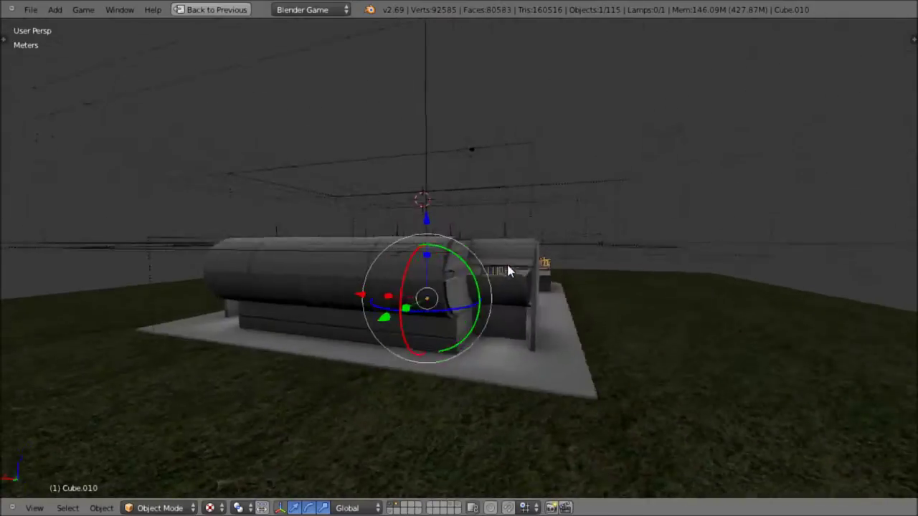
mouse_move(615, 256)
middle_down()
mouse_move(379, 256)
mouse_move(370, 241)
middle_up()
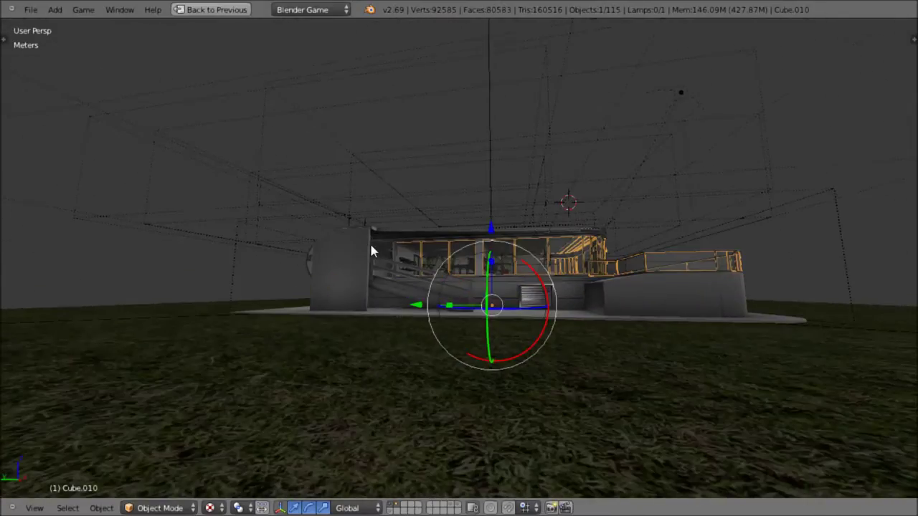
Restore the full layout and inspect the World horizon colour.
key(ctrl+Up)
click(128, 308)
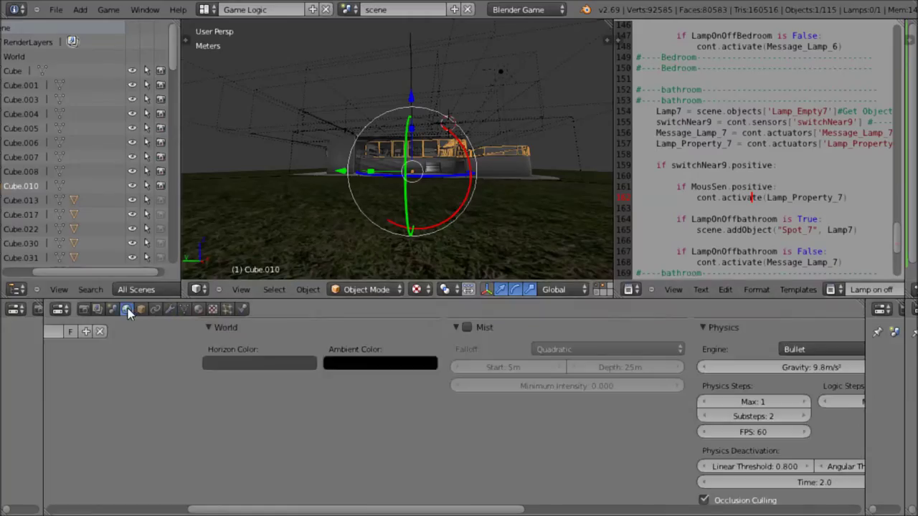
click(271, 363)
Maximize the 3D view and start the game walkthrough.
key(ctrl+Up)
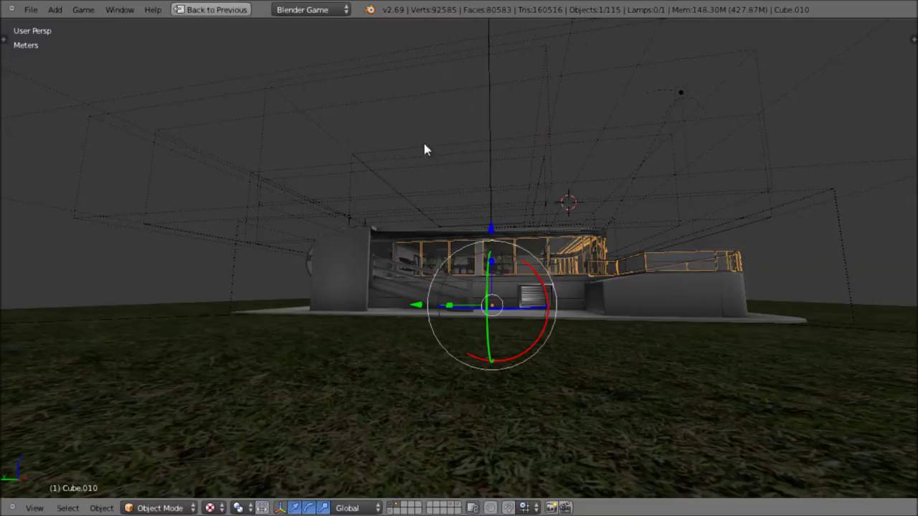
click(92, 10)
click(108, 25)
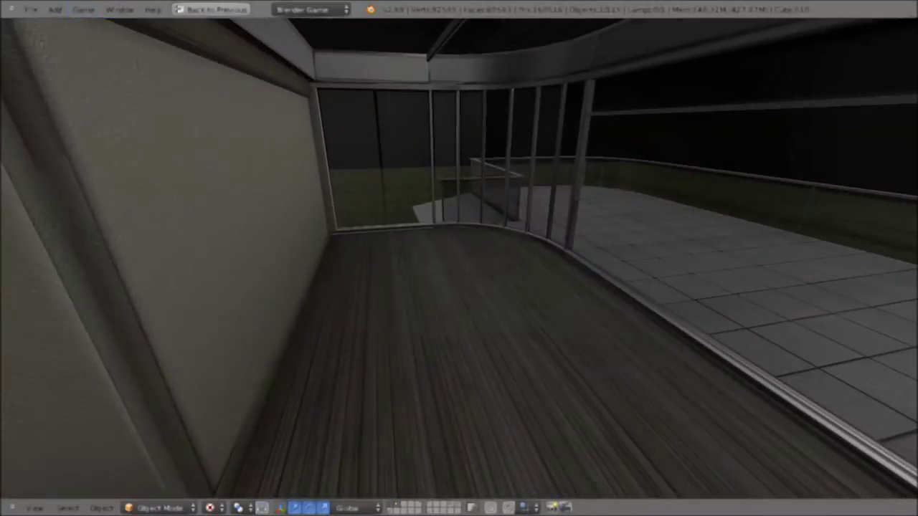
Stop the game, orbit closer to the house, and restart the game engine.
key(Escape)
middle_drag(460, 215, 476, 115)
click(84, 9)
click(93, 24)
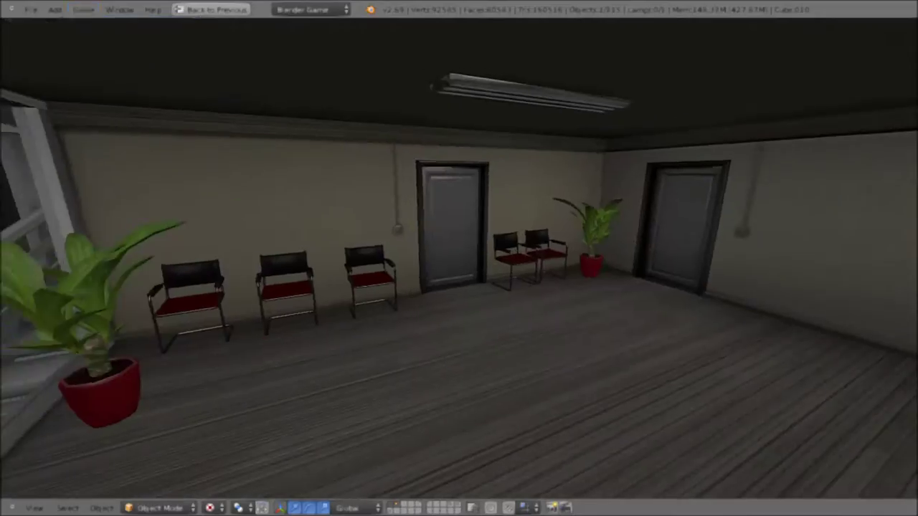
Walk around the first room between the door wall, plant, chairs and windows.
key(w)
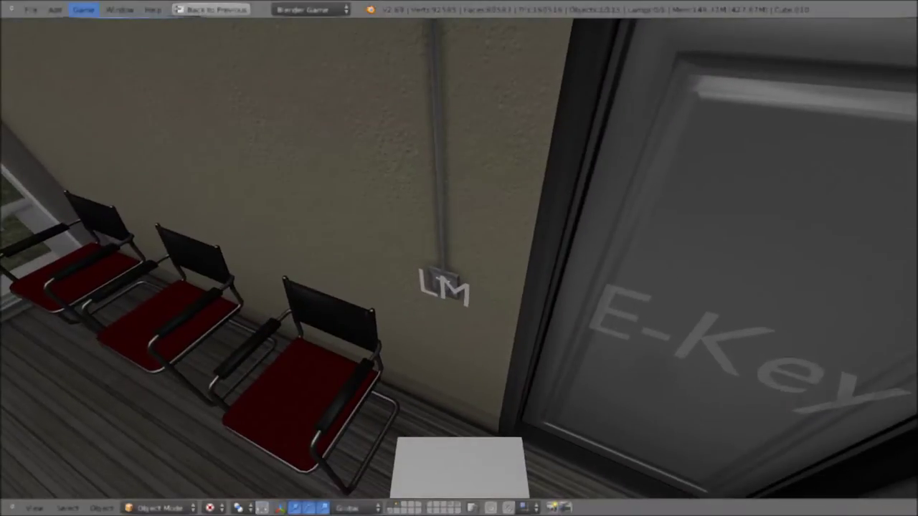
key(s)
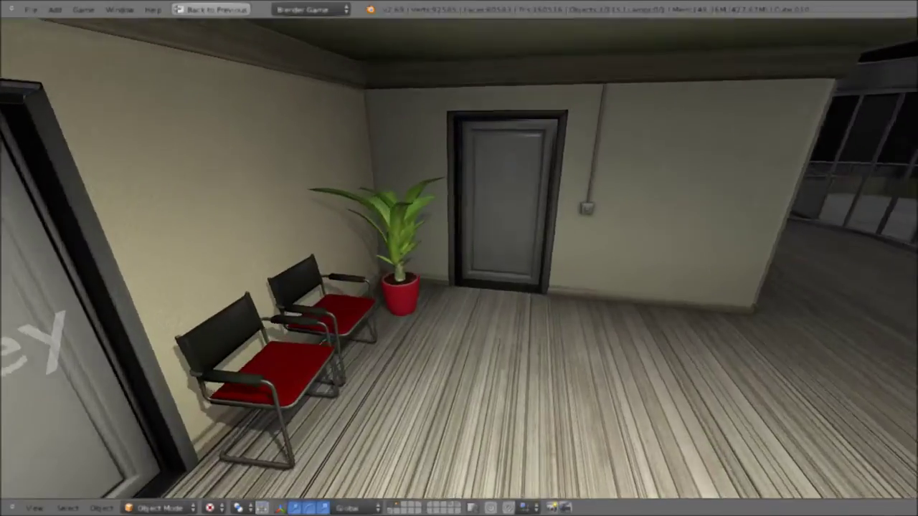
key(w)
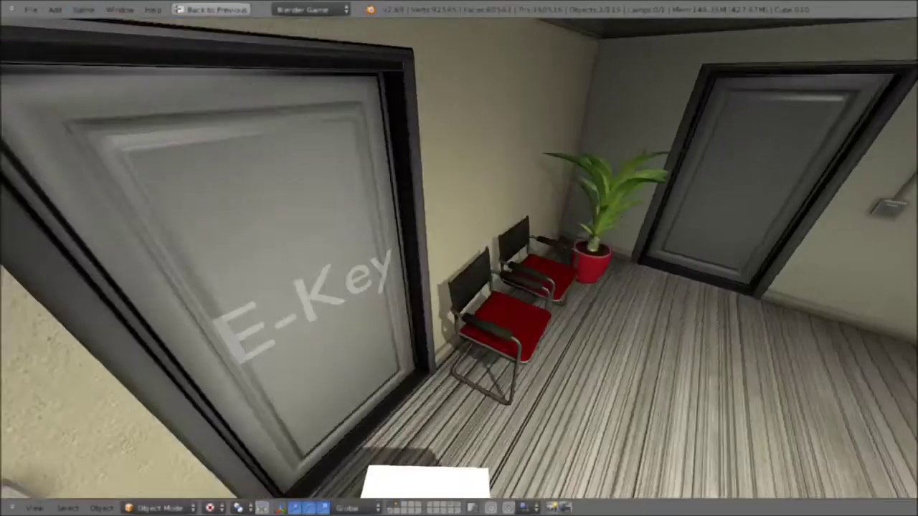
key(s)
key(w)
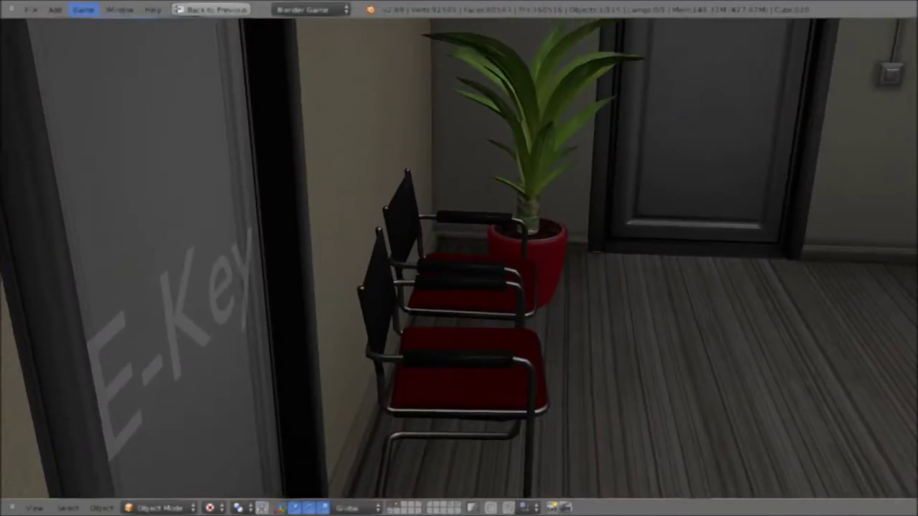
key(s)
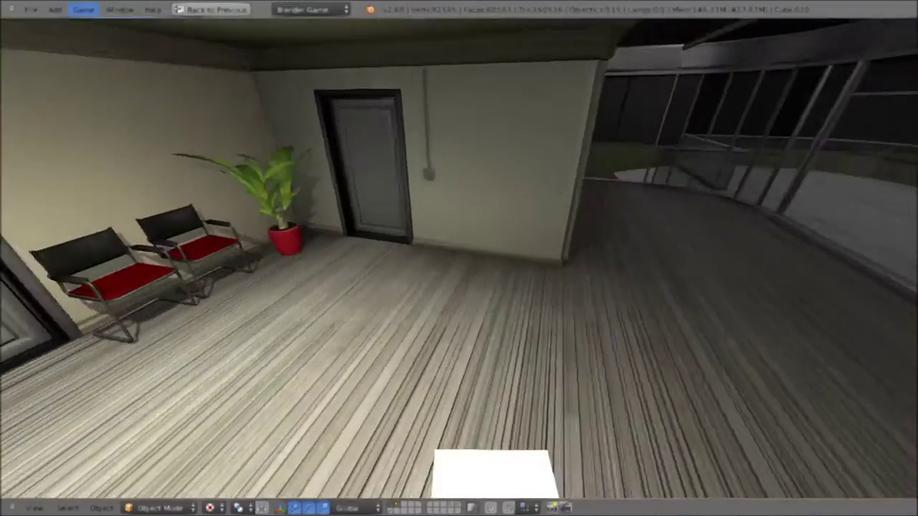
key(w)
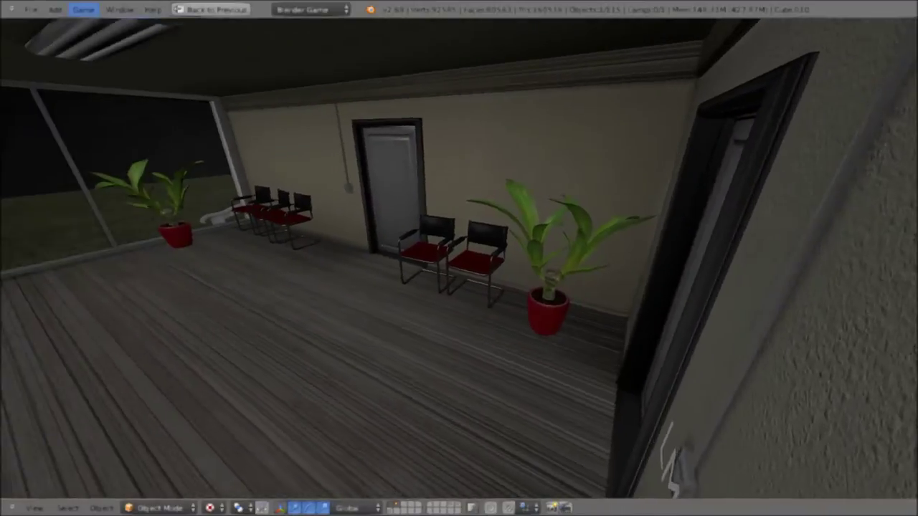
key(w)
key(s)
key(s)
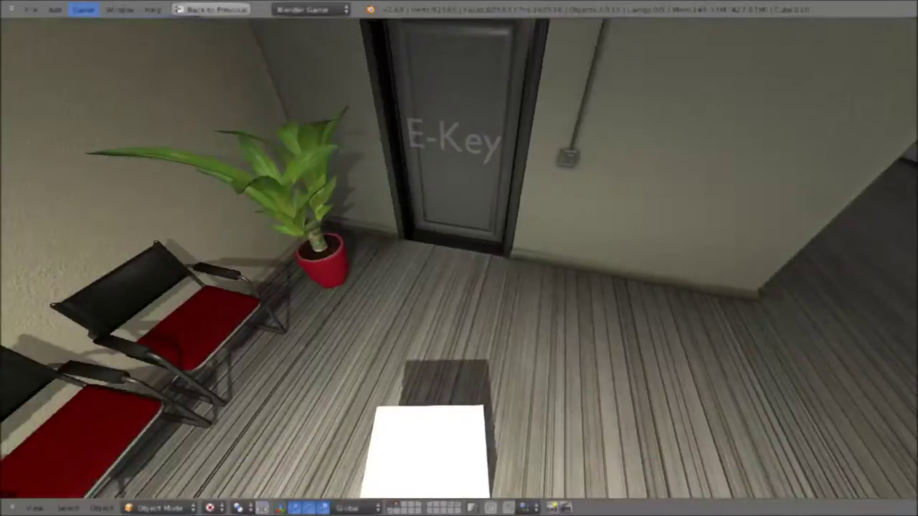
Open the E-Key door and walk through the corridor past the partition.
key(w)
key(e)
key(w)
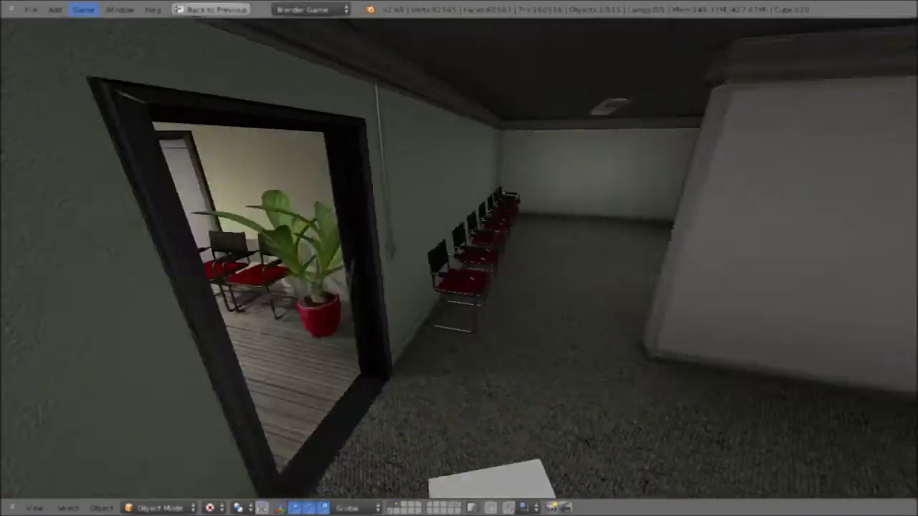
key(d)
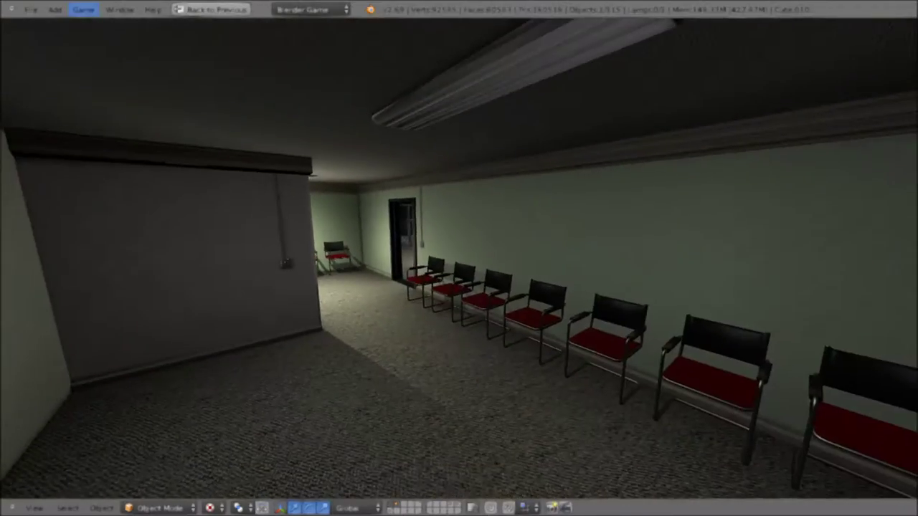
key(w)
key(d)
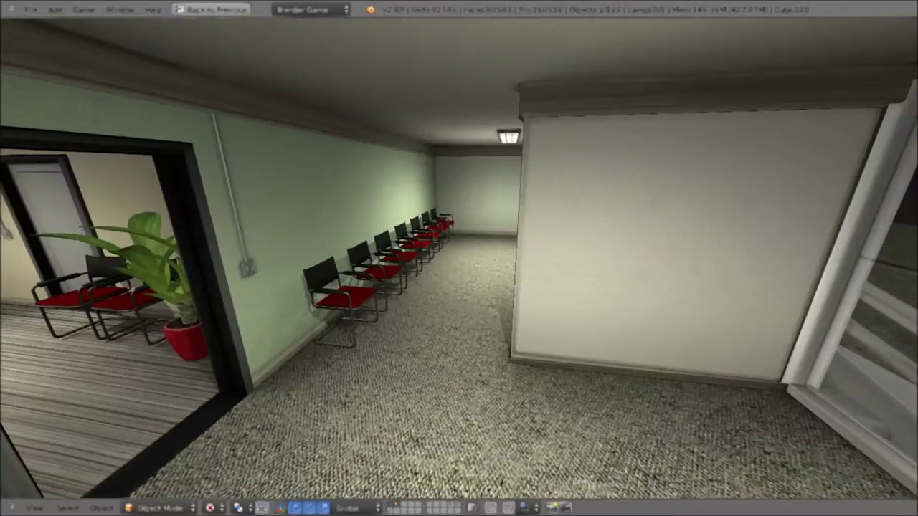
key(w)
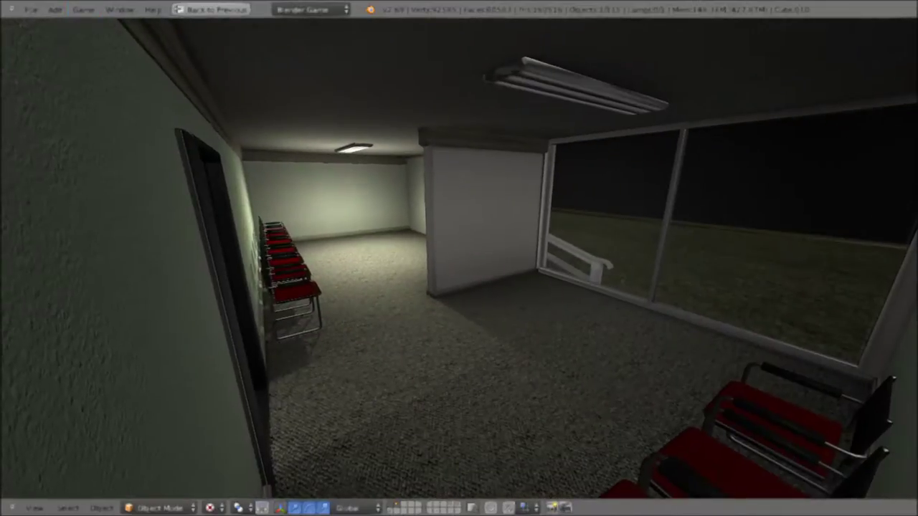
Walk into the plant room and pass through its E-Key door.
key(s)
key(a)
key(d)
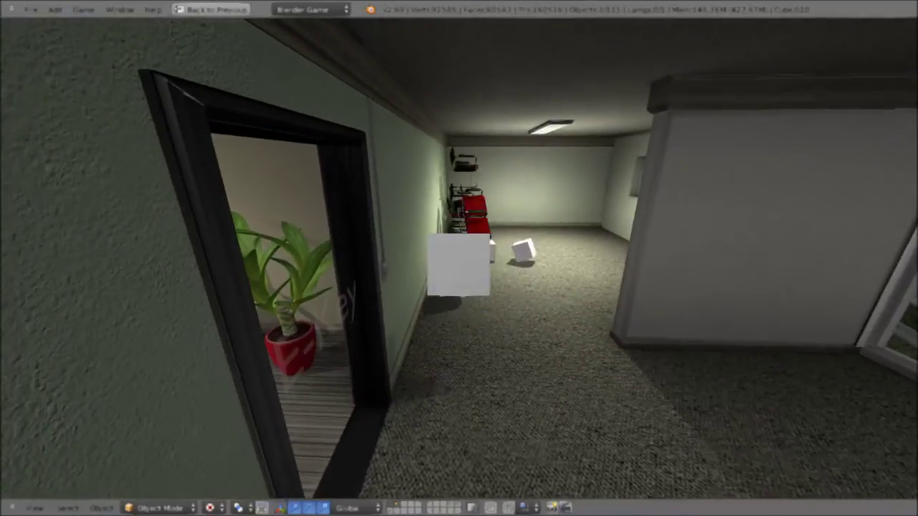
key(w)
key(a)
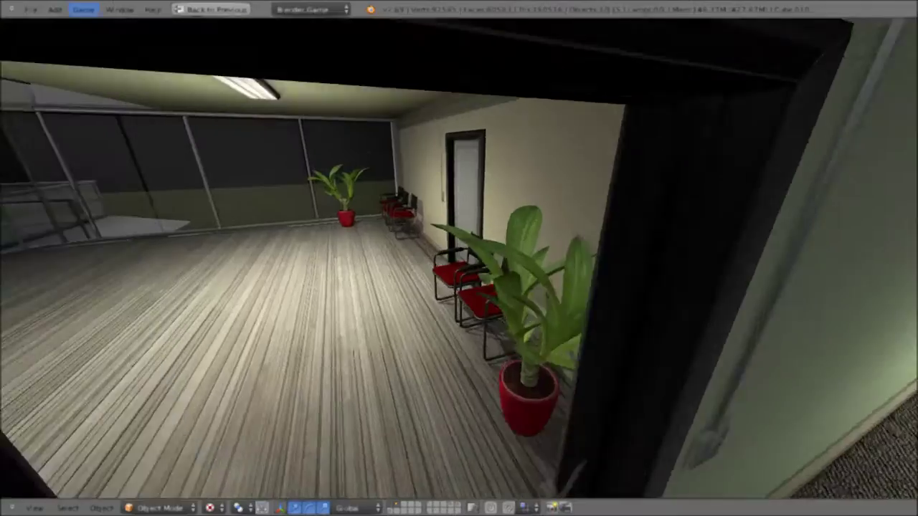
key(e)
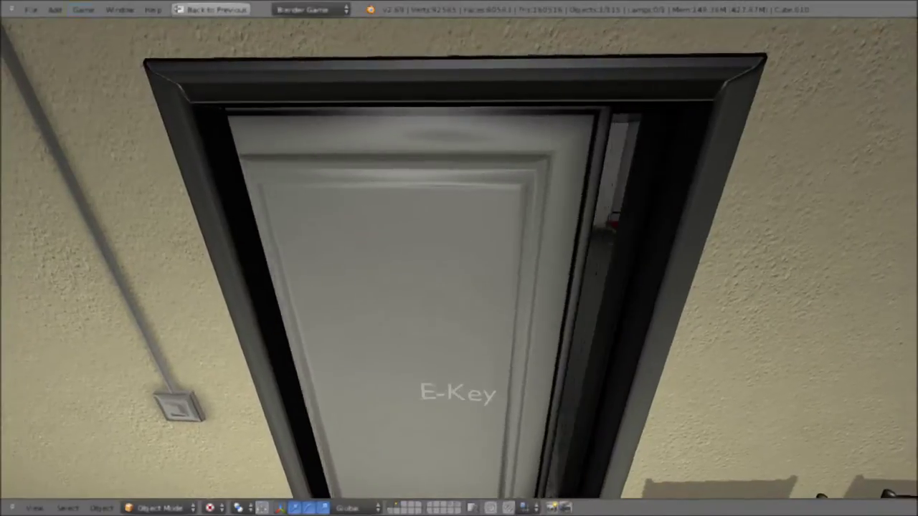
Walk through the chair room and wood-floor room into the carpeted room with chairs.
key(s)
key(w)
key(a)
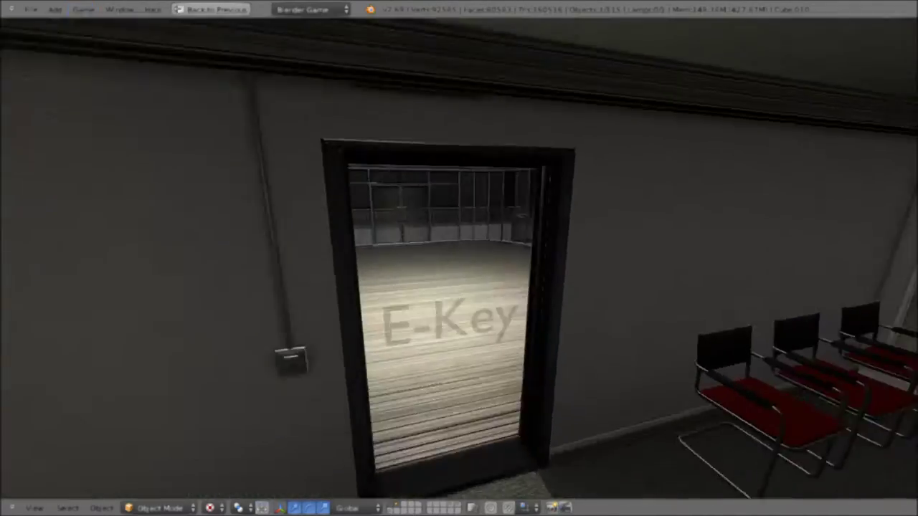
key(e)
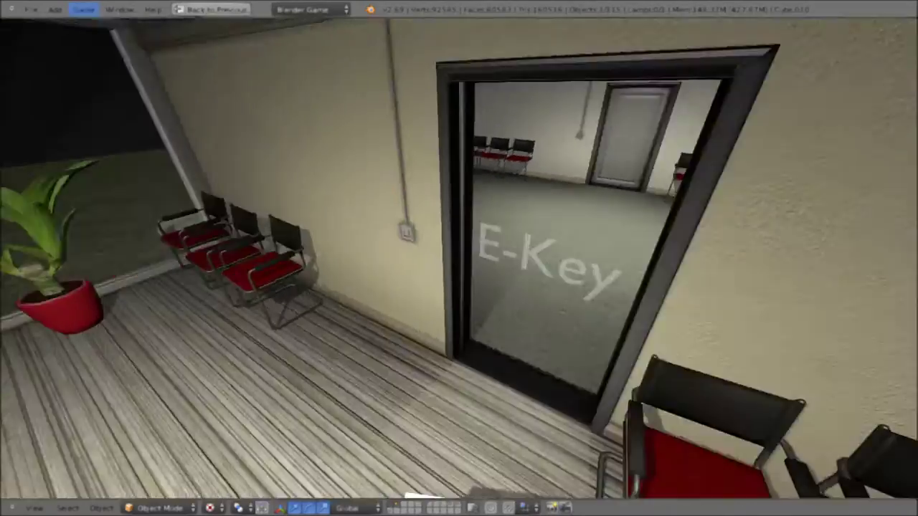
key(e)
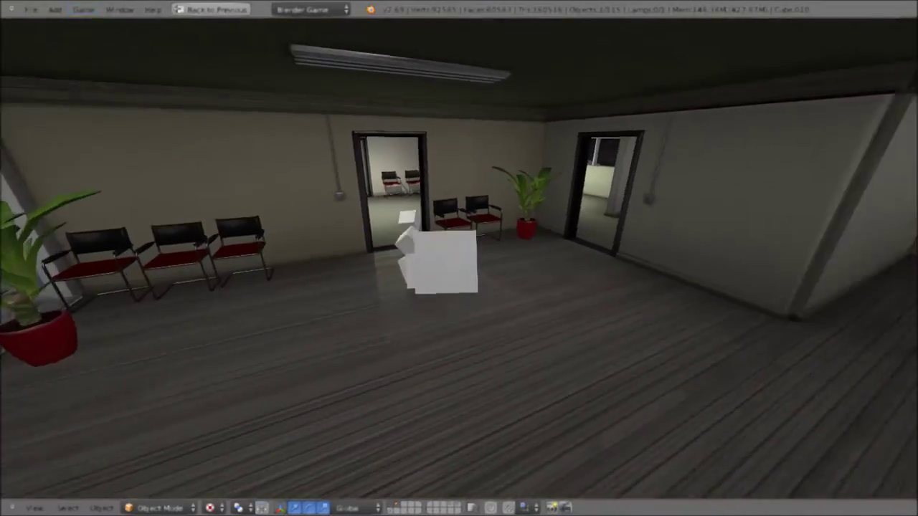
key(w)
key(e)
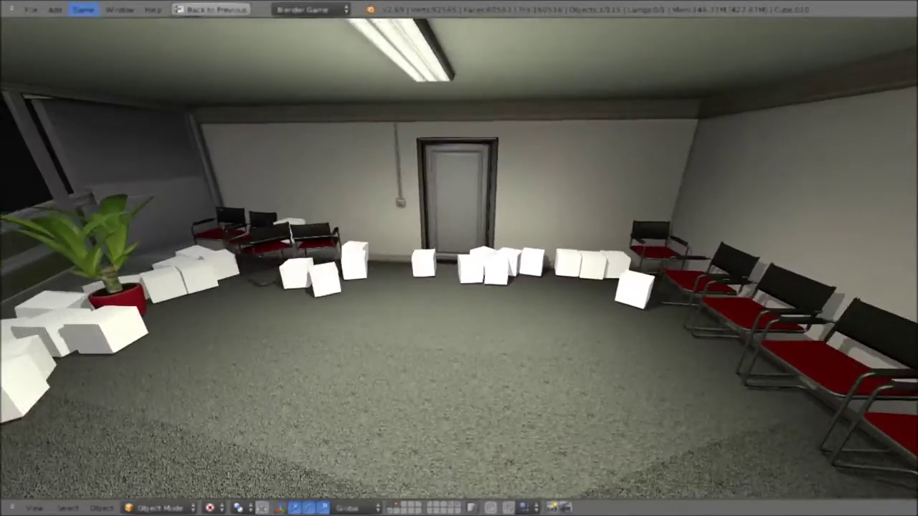
Walk past the LM light switch through the hallway and rooms toward the stairwell.
key(w)
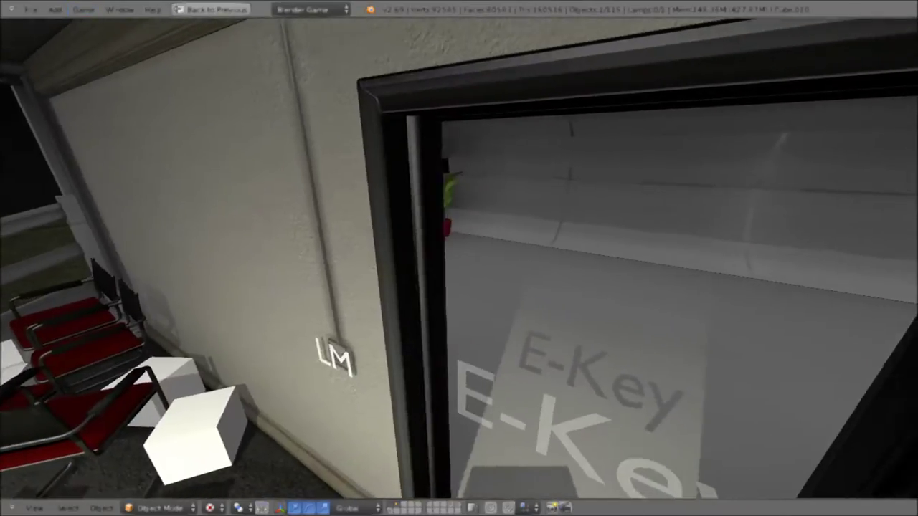
key(w)
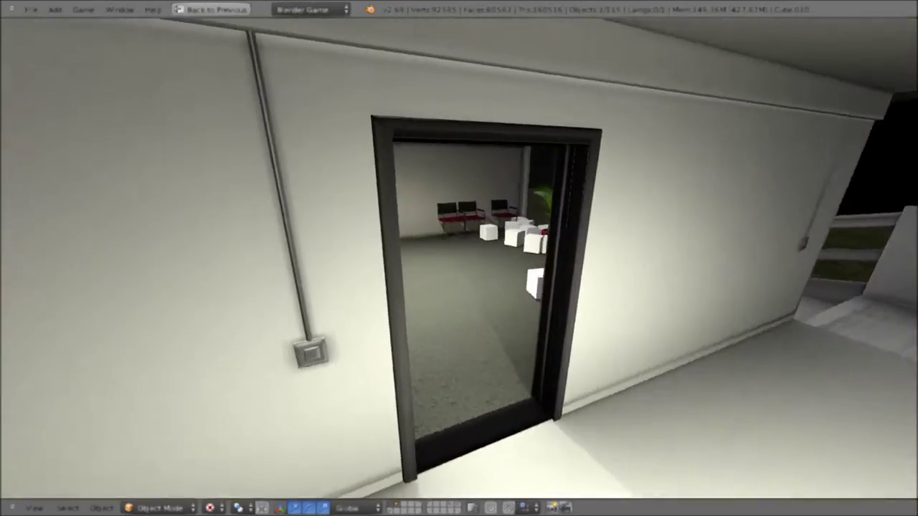
key(w)
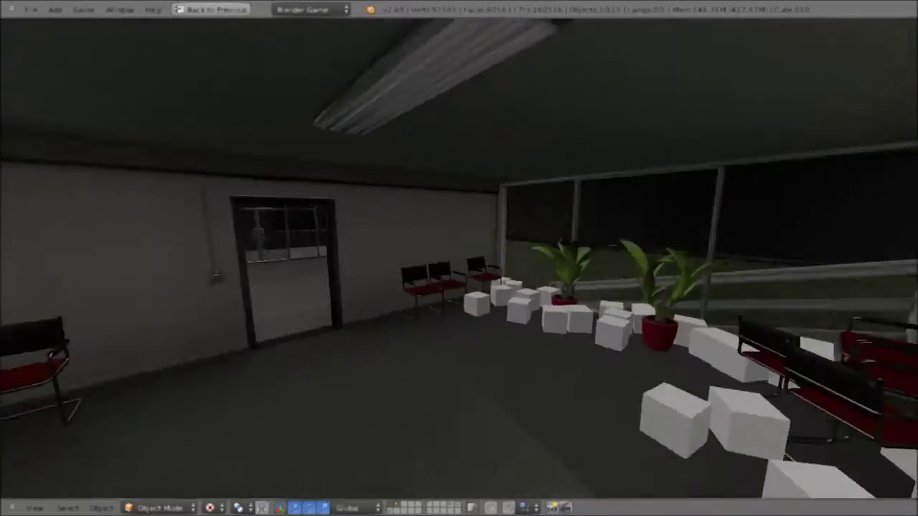
key(w)
key(w)
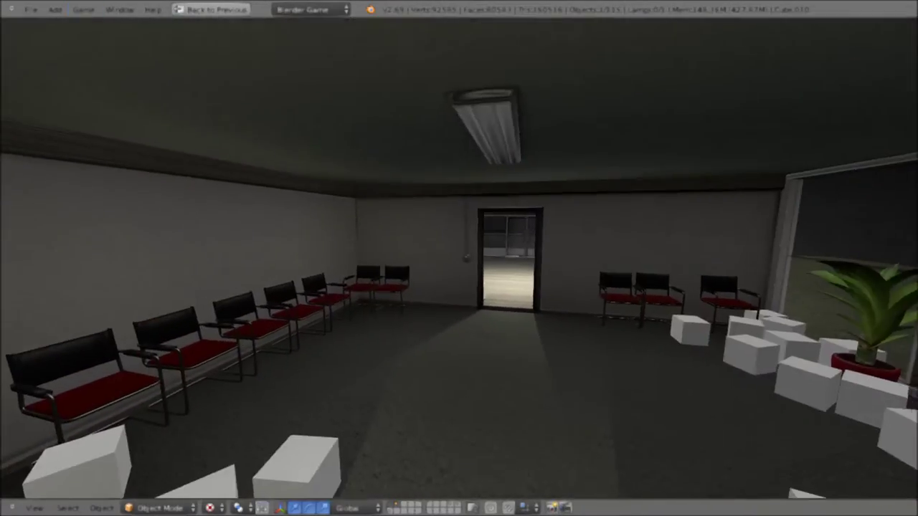
key(w)
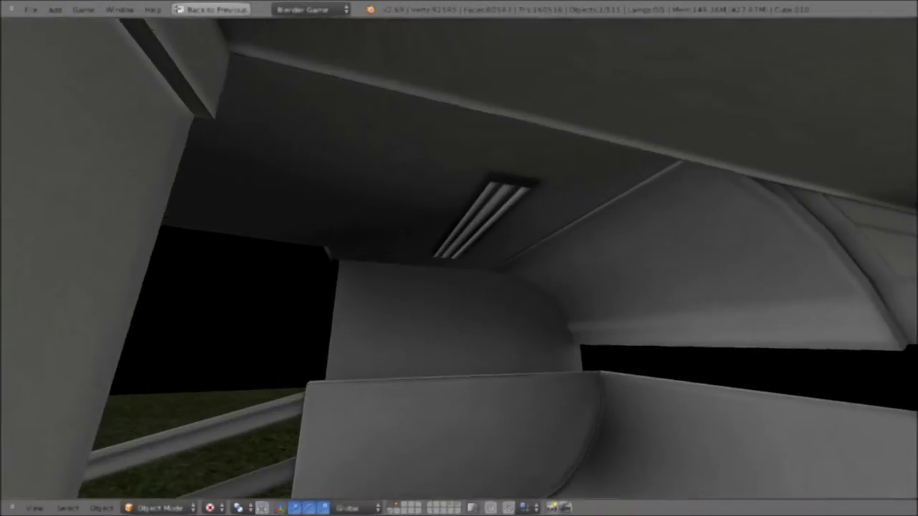
Walk down the stairway, look around the stair wall, and reach the building exterior.
key(w)
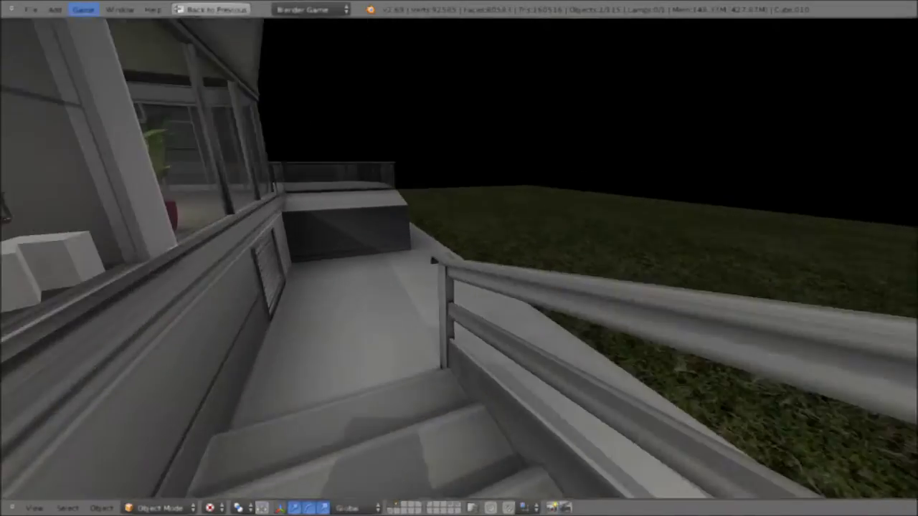
key(w)
key(w)
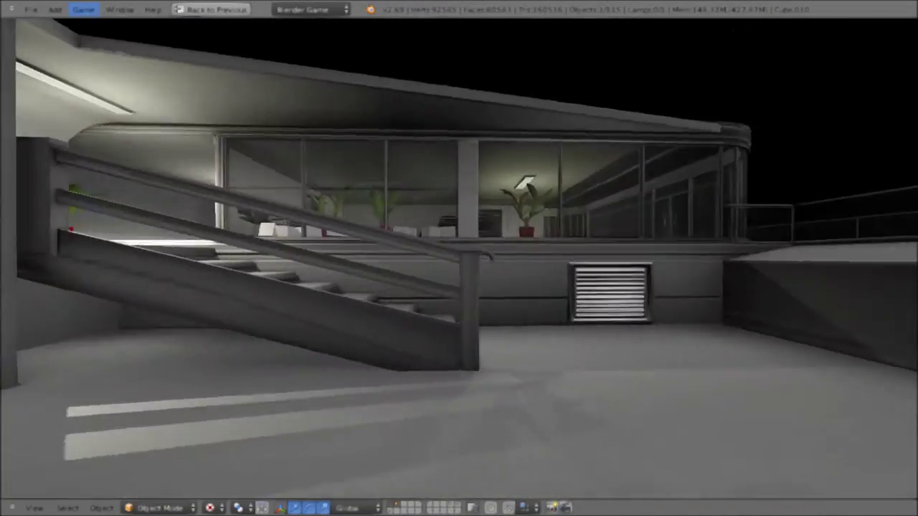
key(w)
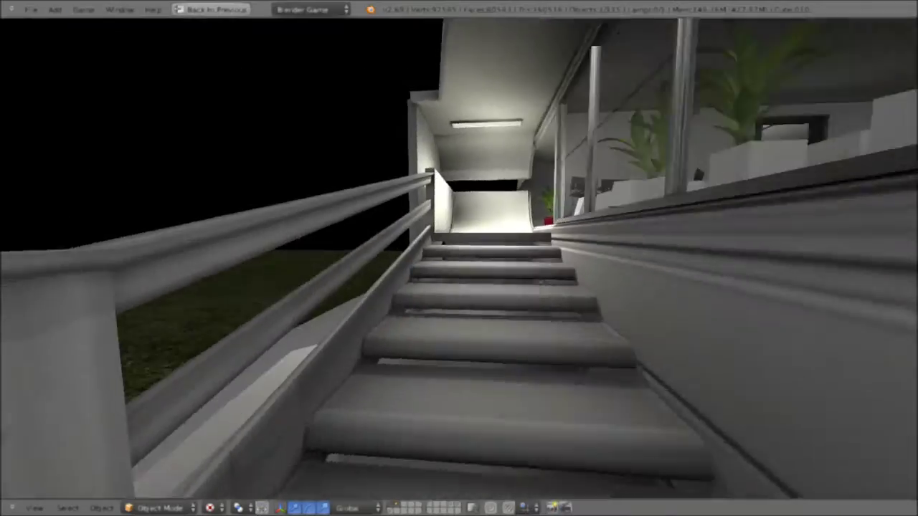
key(w)
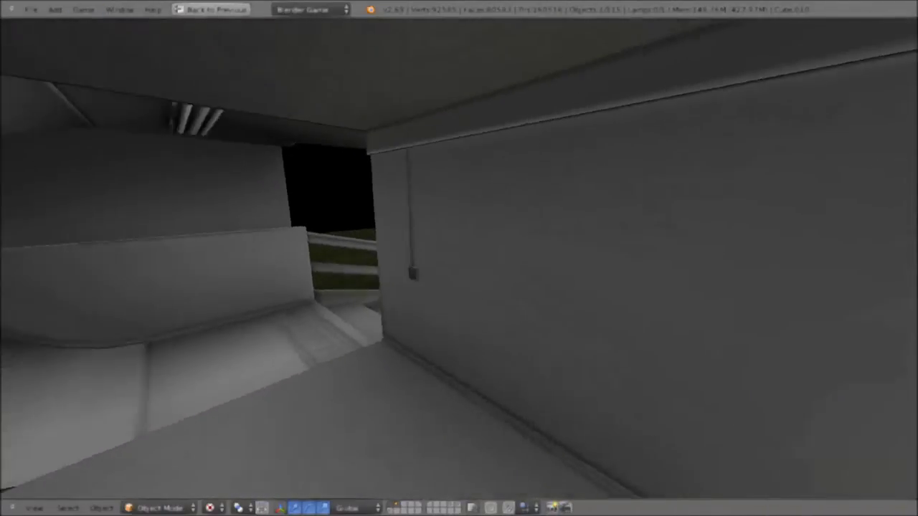
key(w)
key(w)
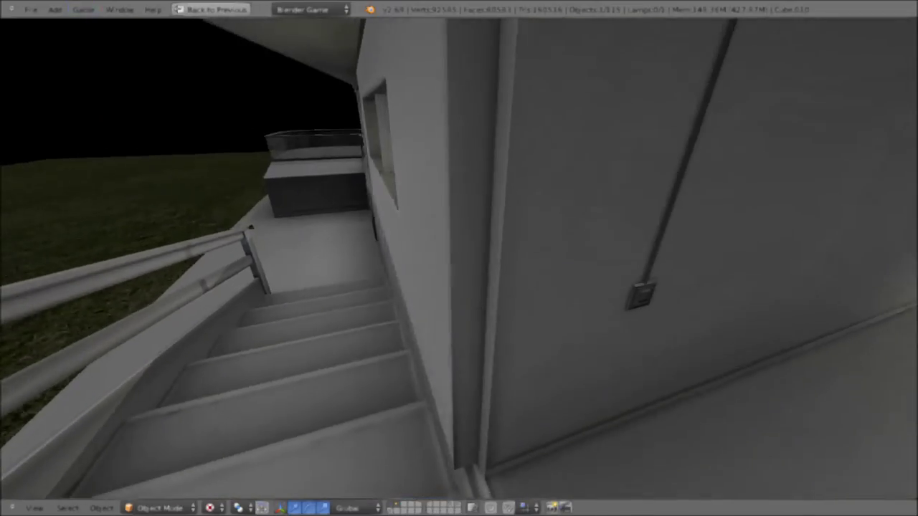
key(w)
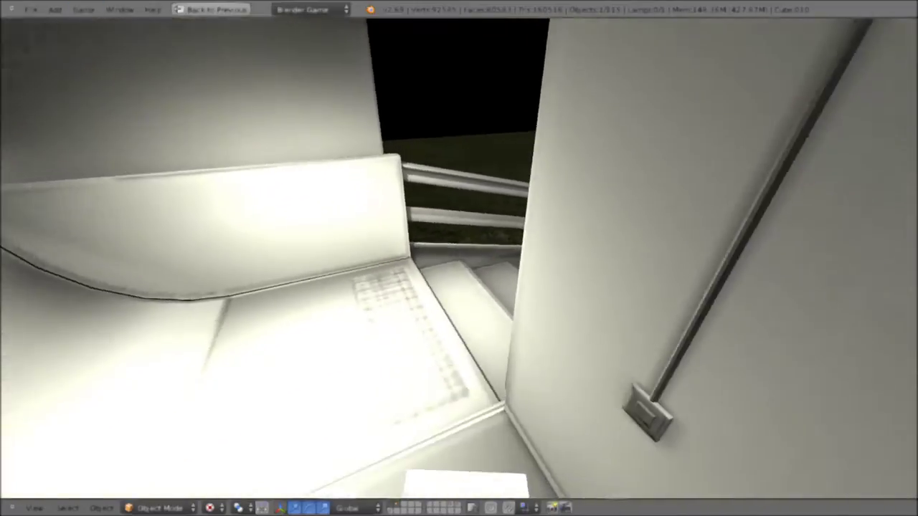
Walk back up through the lit rooms into the chair room, then stop the game.
key(w)
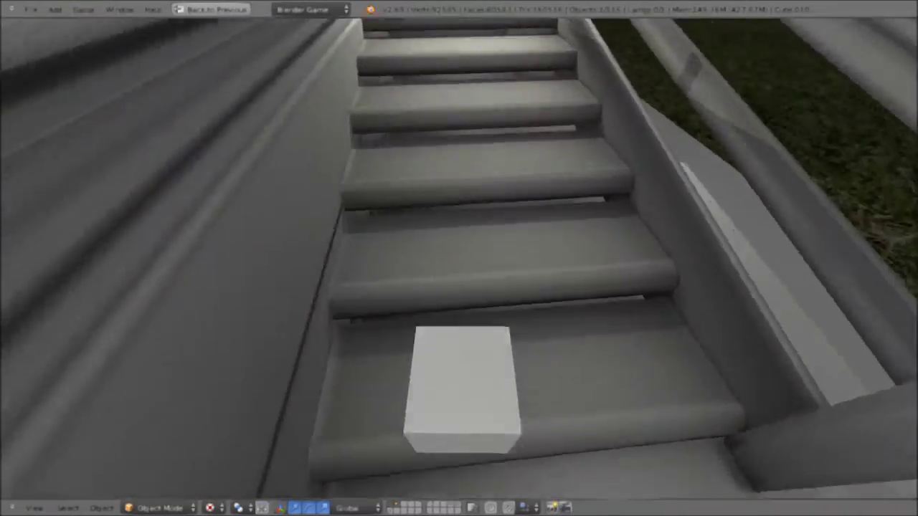
key(w)
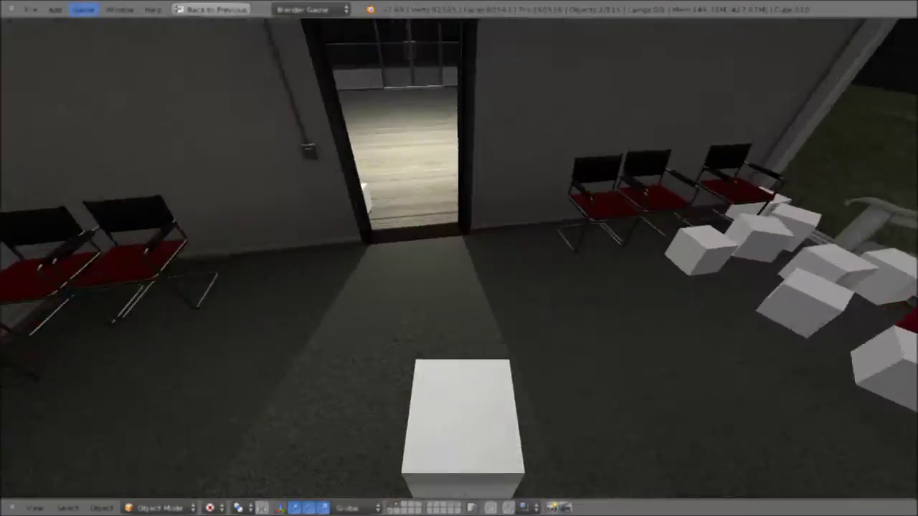
key(w)
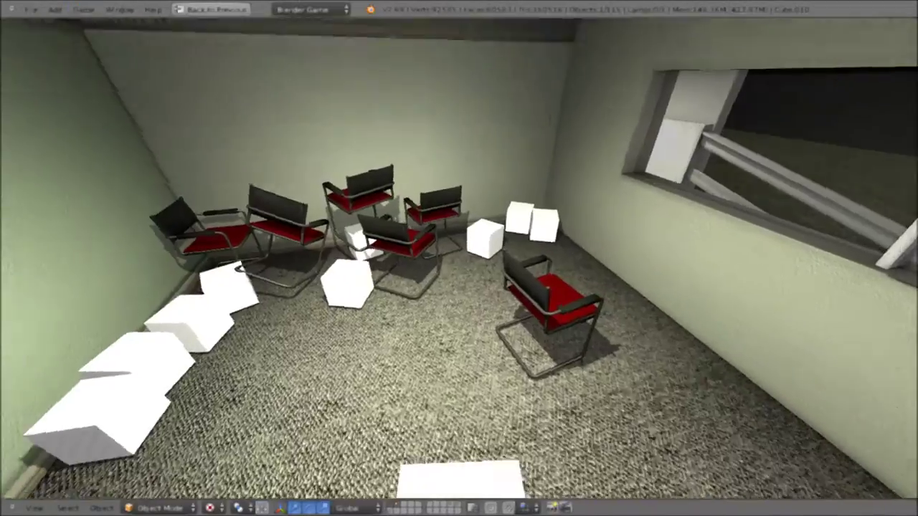
key(w)
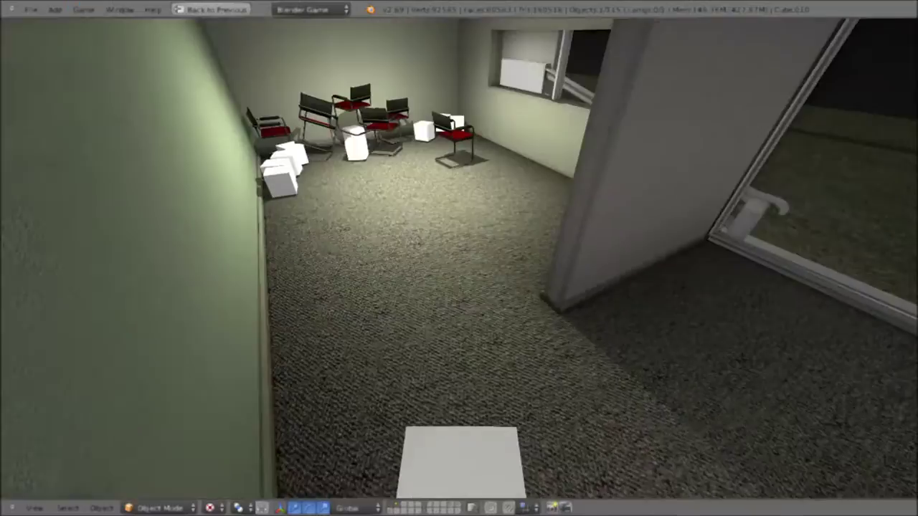
key(w)
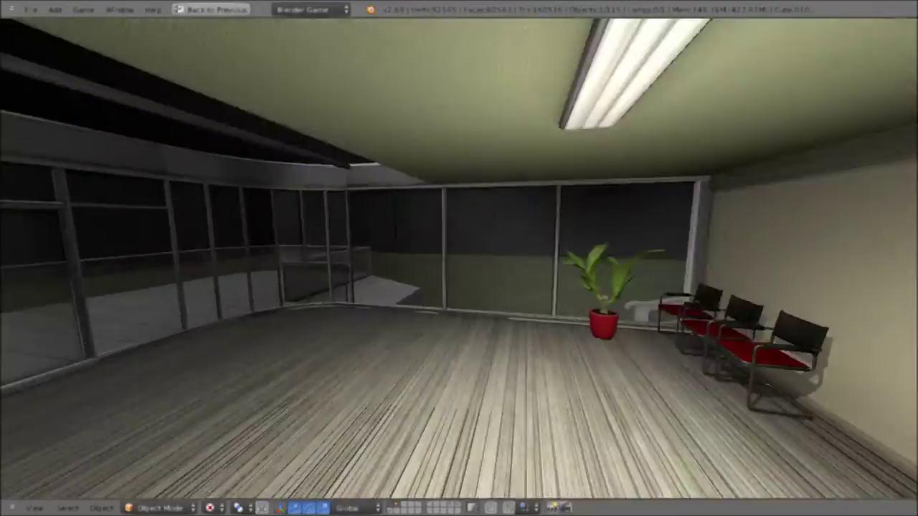
key(w)
key(Escape)
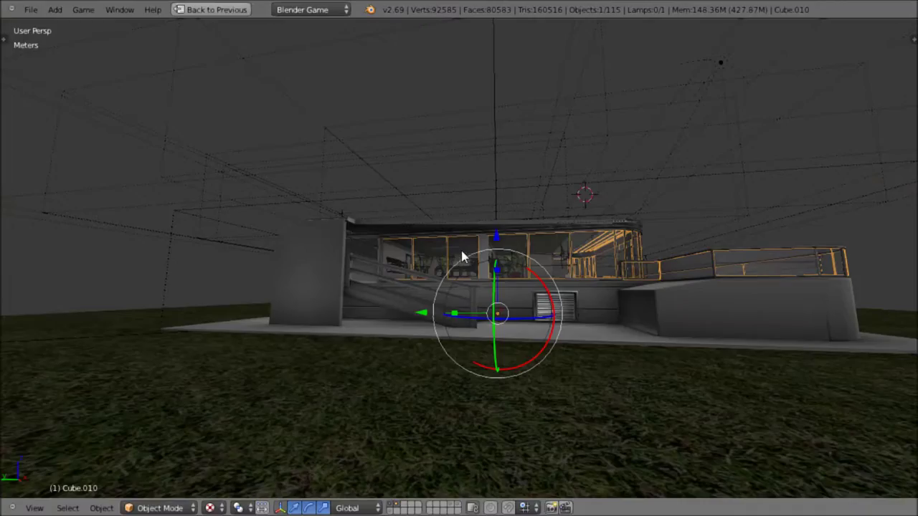
Show the lamp layer and make Spot_3 green (R0 G1 B0) with energy 100.
key(ctrl+Up)
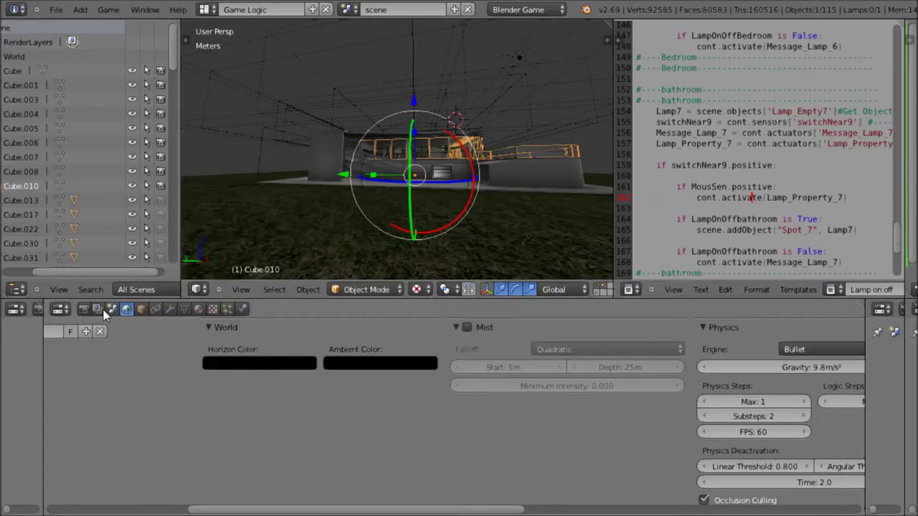
click(600, 293)
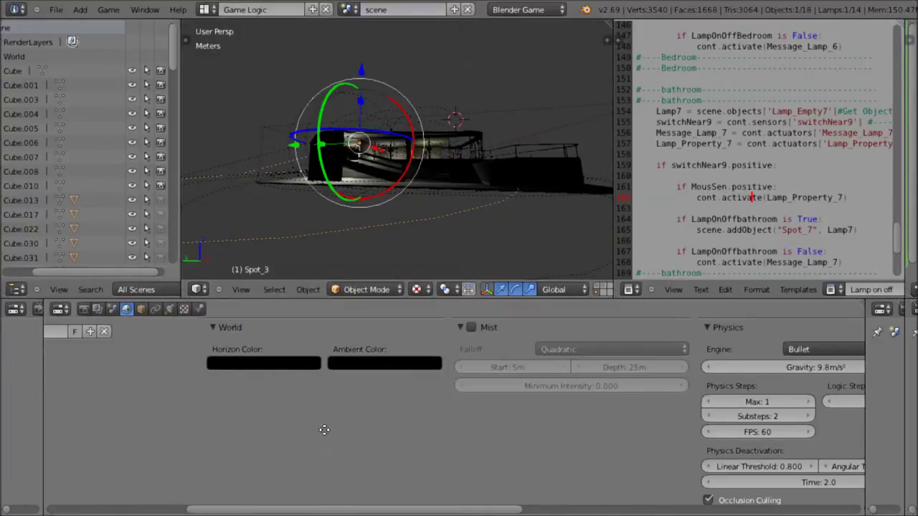
click(170, 309)
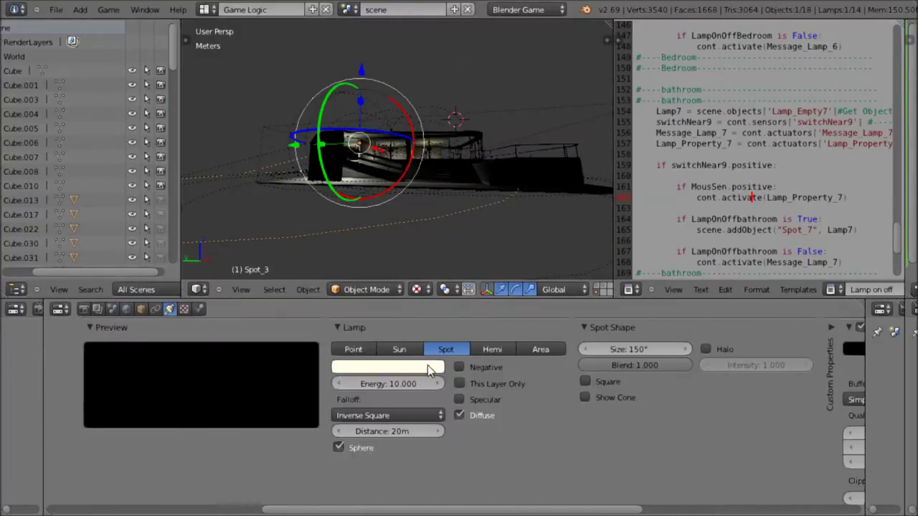
click(428, 369)
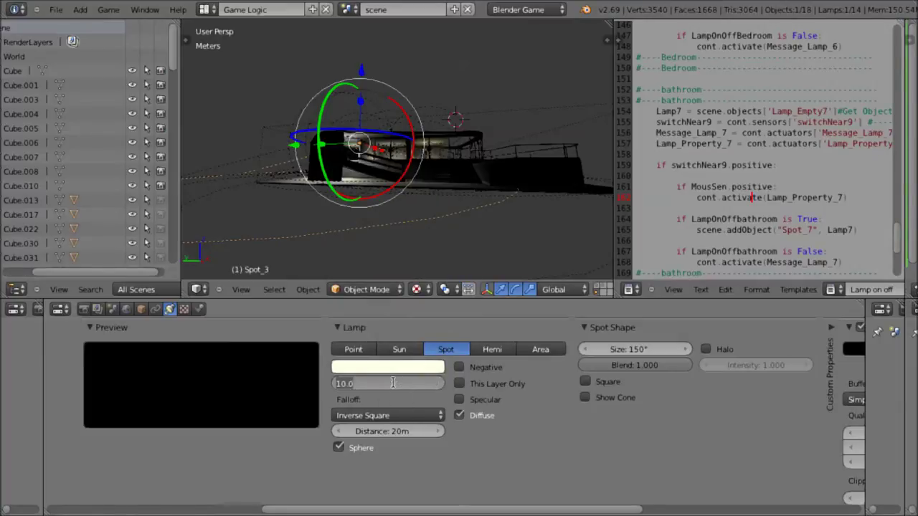
click(401, 366)
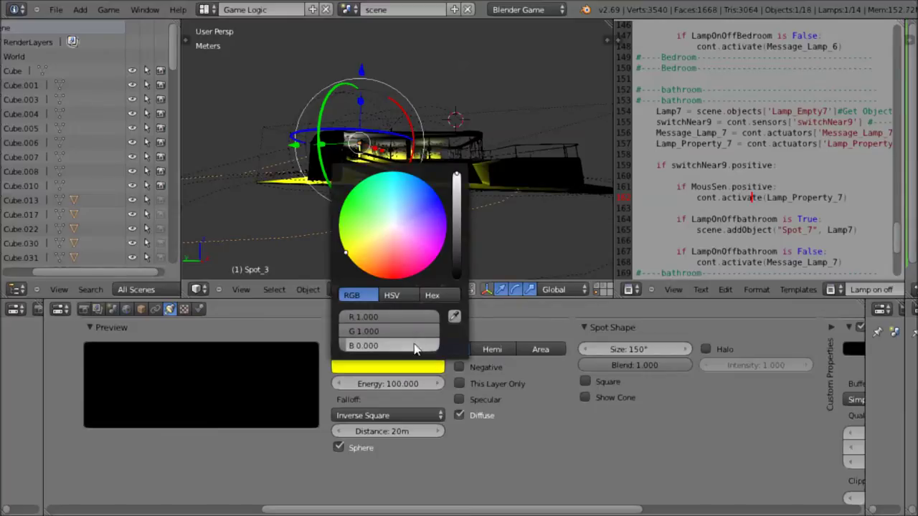
click(391, 317)
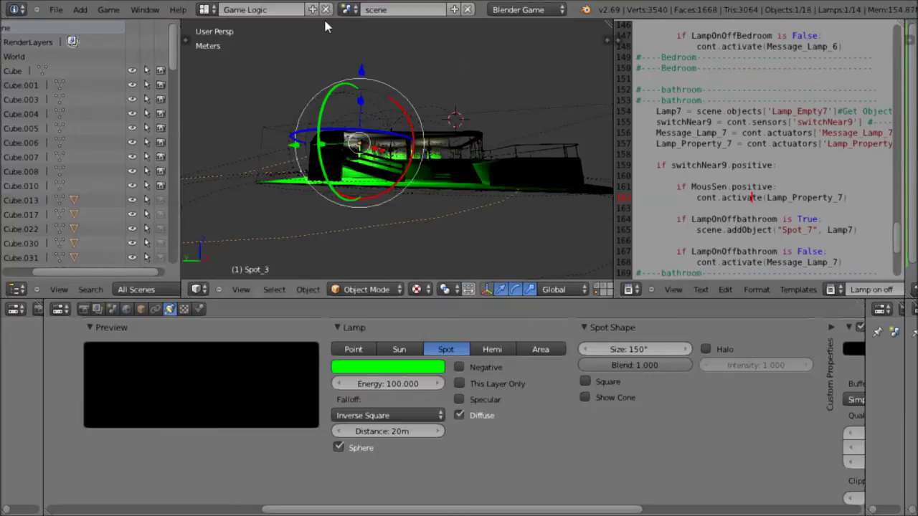
Turn the Point.008 lamp green by setting its red and blue values to 0.
right_click(388, 107)
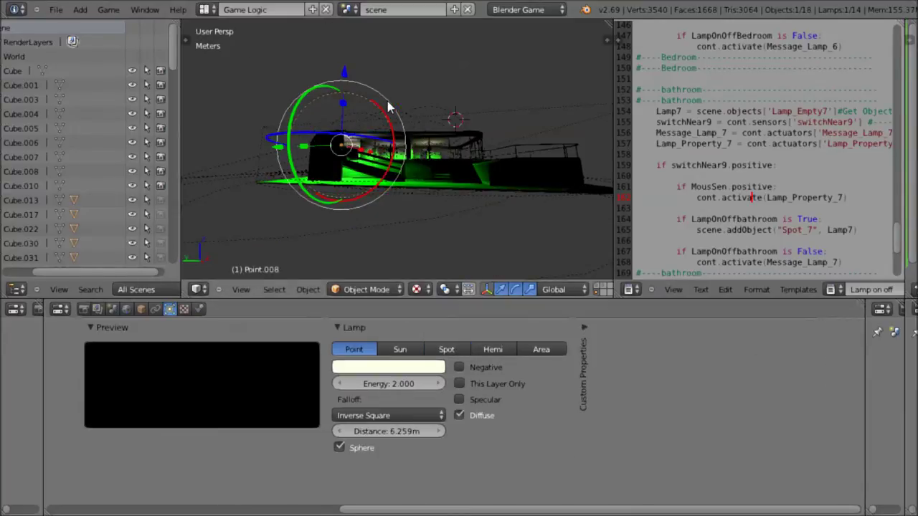
click(389, 369)
key(Return)
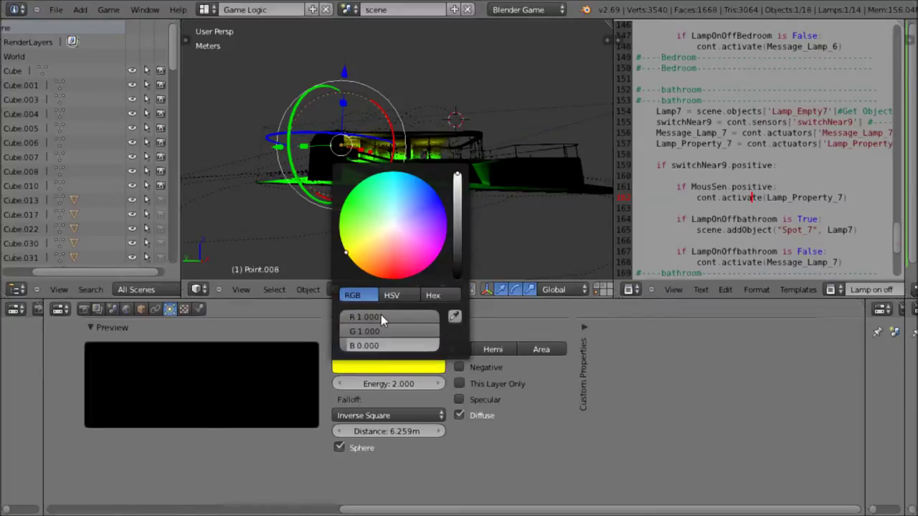
click(381, 315)
text(0)
key(Return)
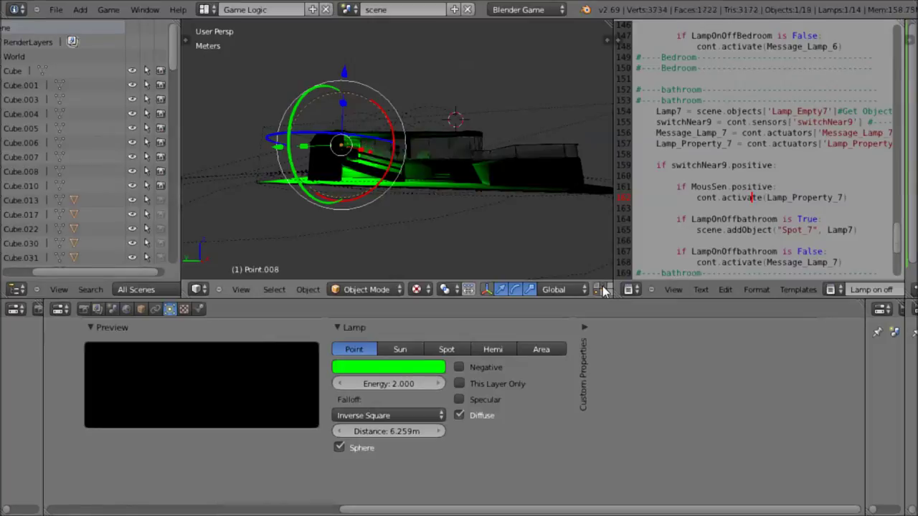
Preview the green lighting in the game, then set the Hemi lamp's energy to 0.010.
key(p)
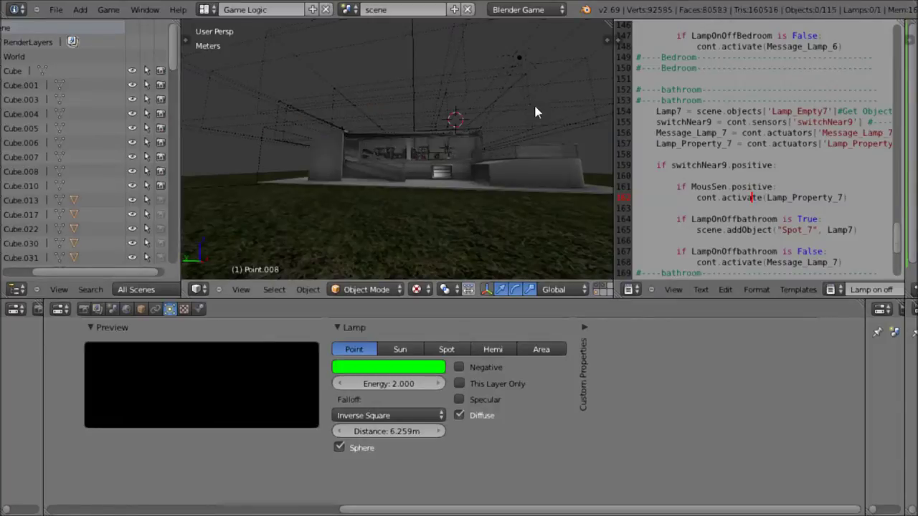
key(Escape)
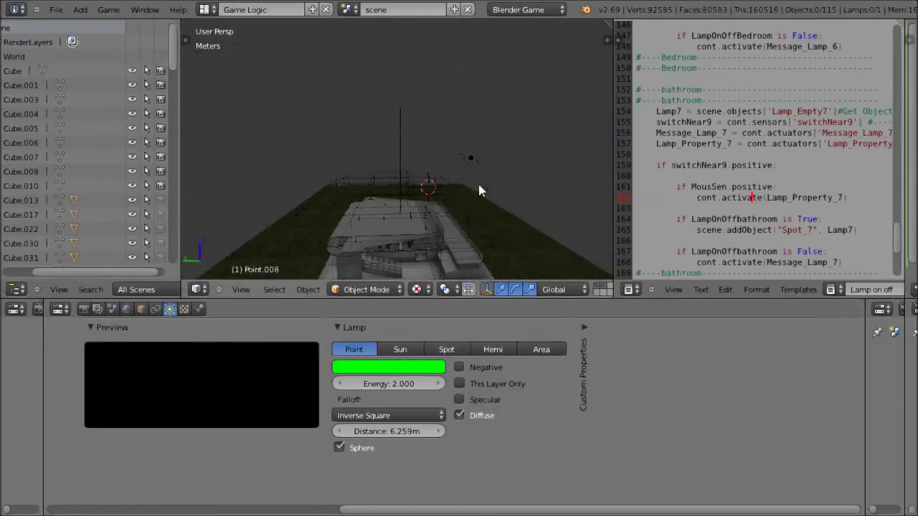
right_click(476, 158)
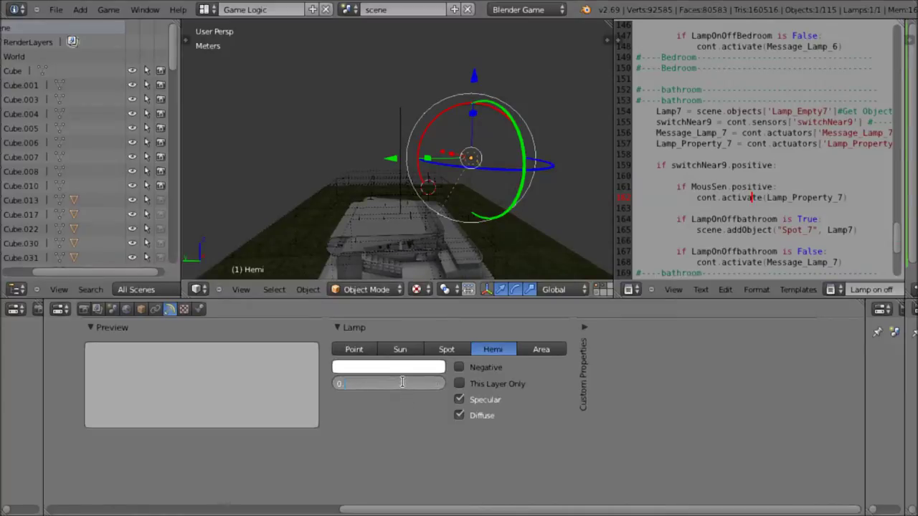
key(Return)
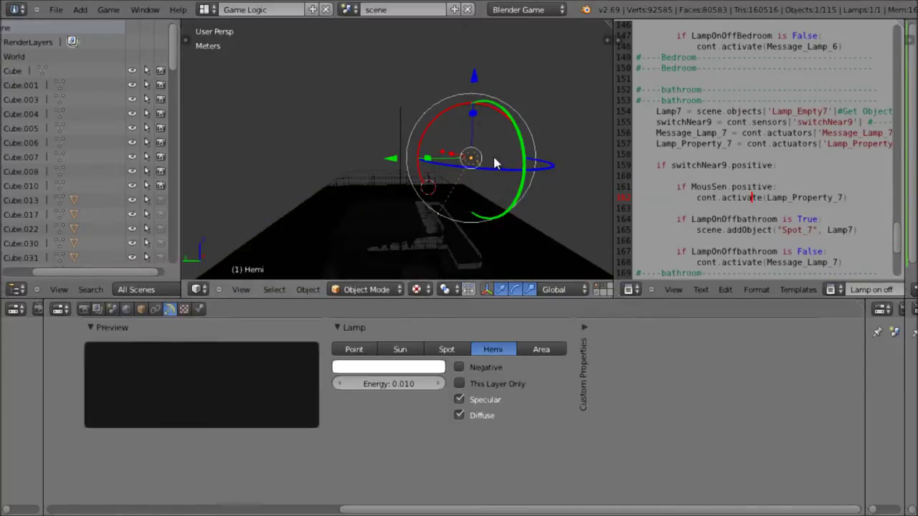
key(ctrl+Up)
click(83, 10)
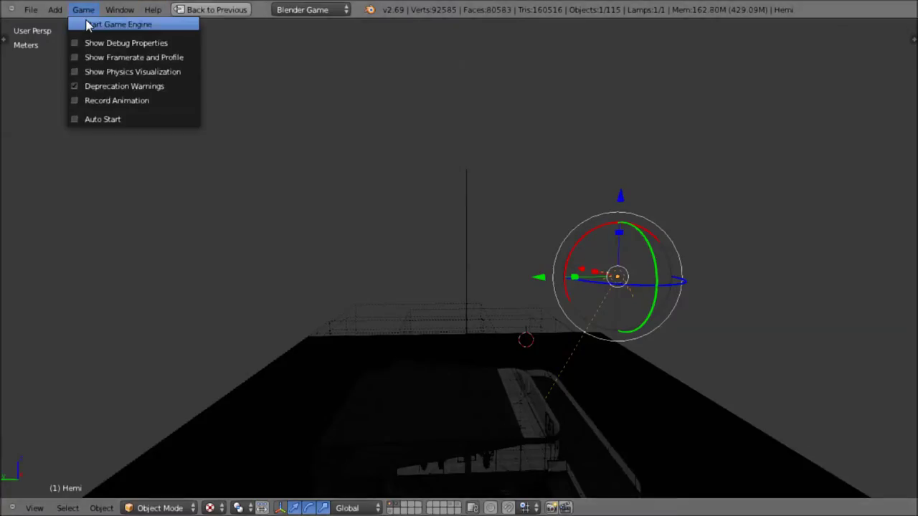
Run the game engine to view the green-lit rooms, then stop it.
click(89, 25)
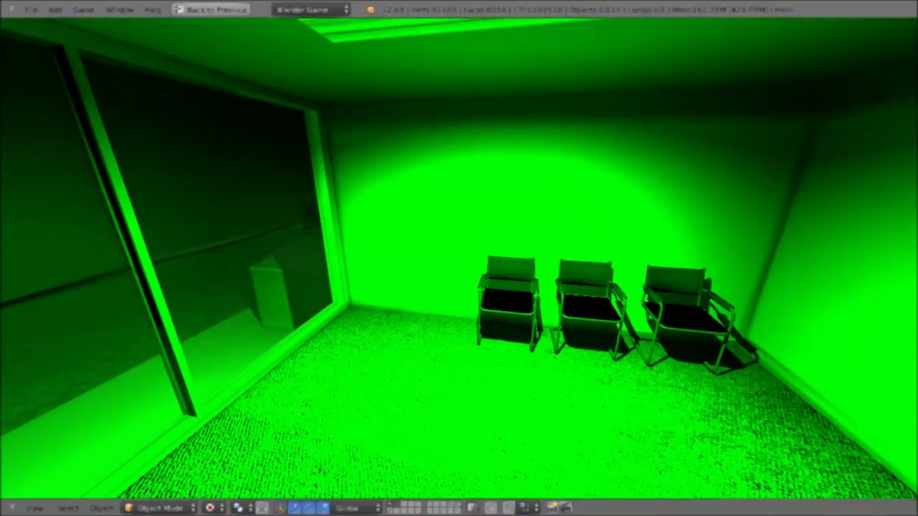
key(Escape)
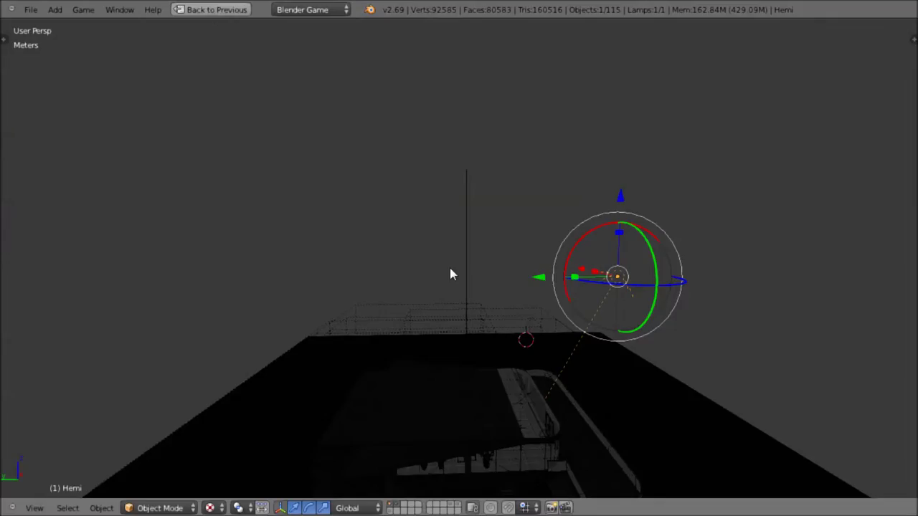
Recolour the green Spot_1 lamp to a warm white with blue at 0.8.
key(ctrl+Up)
click(601, 291)
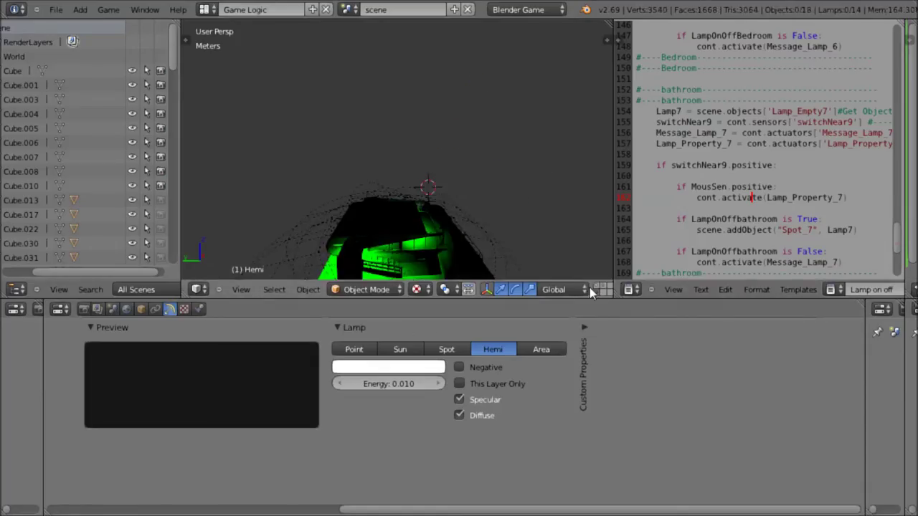
right_click(458, 208)
right_click(488, 244)
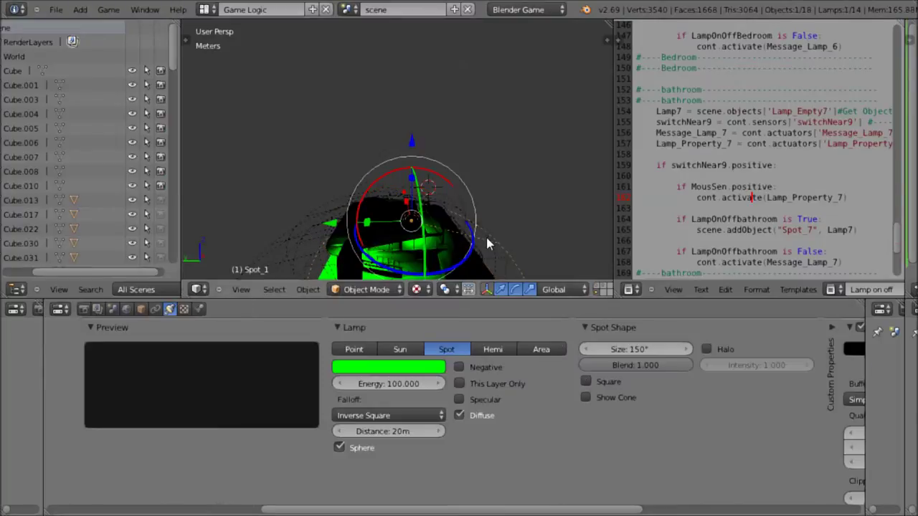
click(414, 370)
text(0.8)
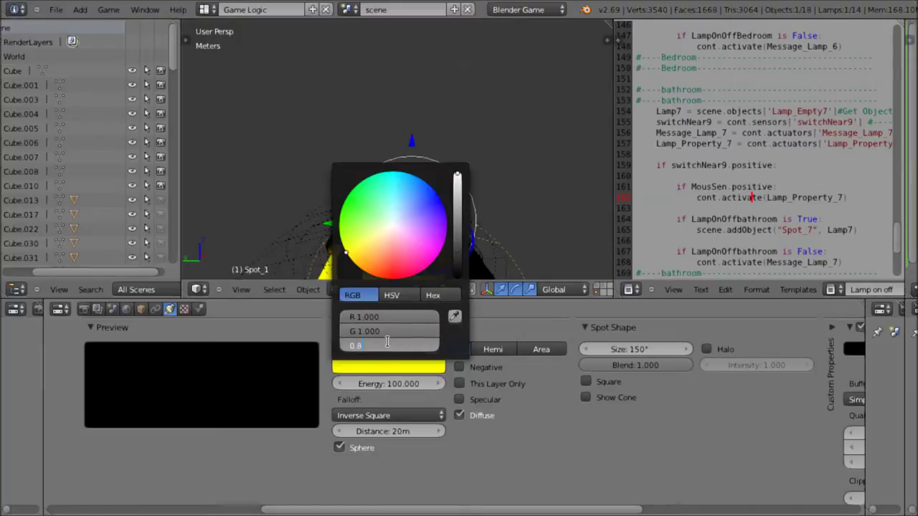
key(Return)
Recolour the green point lamp Point.001 and preview the scene with textured shading.
right_click(290, 244)
middle_drag(289, 244, 362, 157)
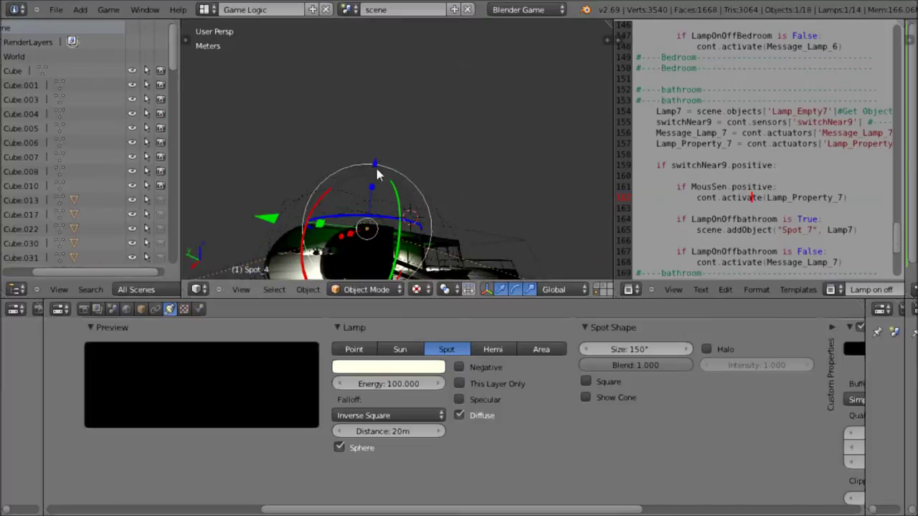
right_click(380, 205)
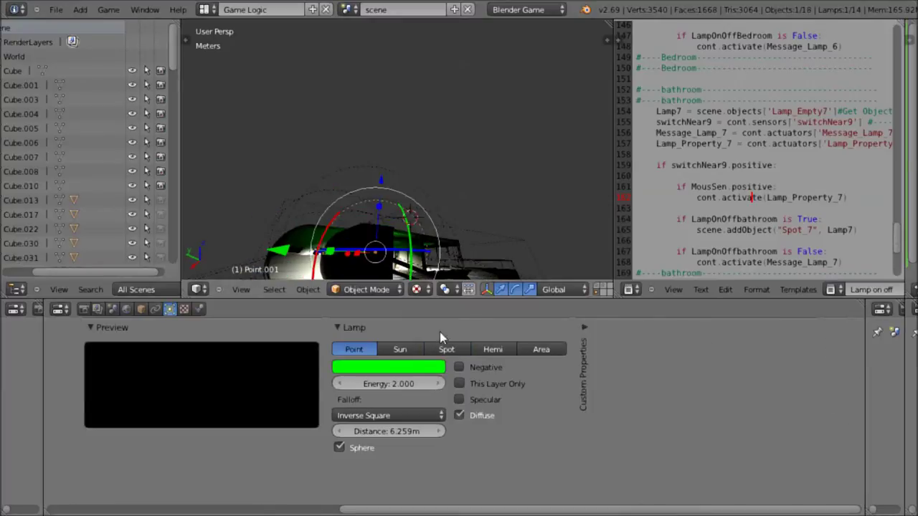
click(399, 367)
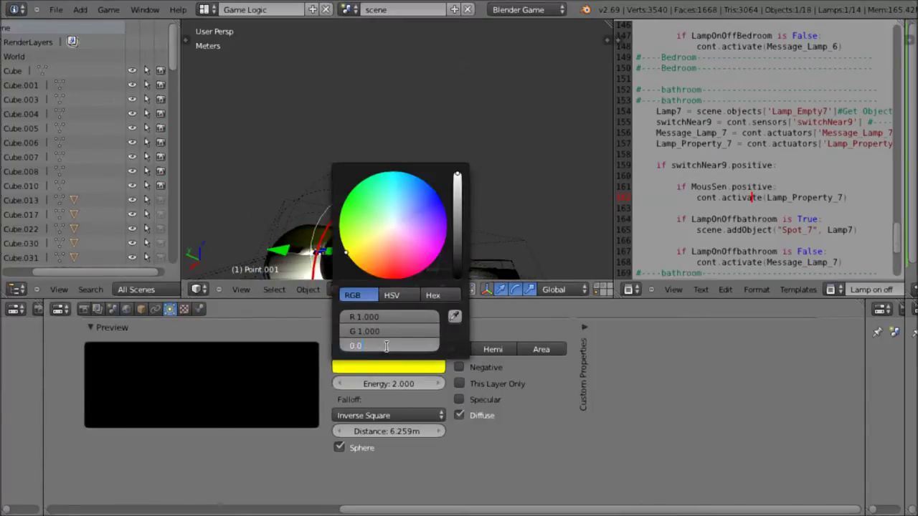
key(KP_Decimal)
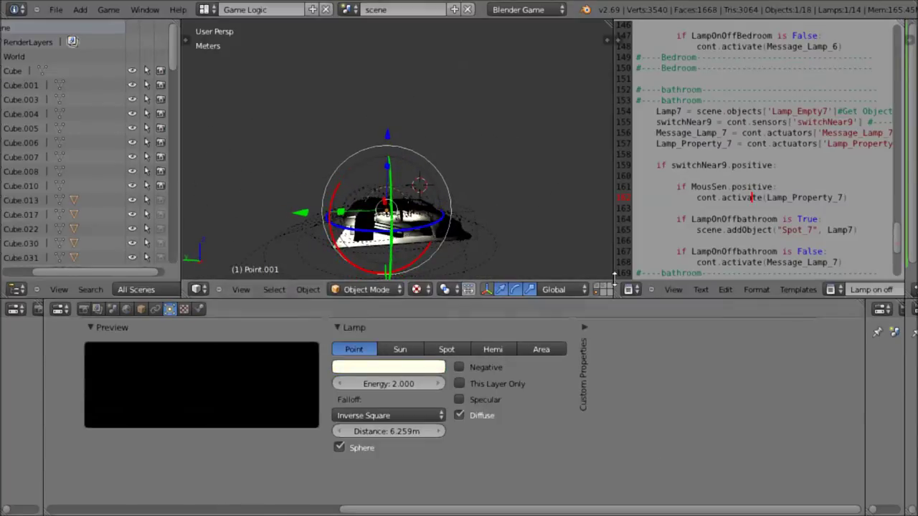
key(p)
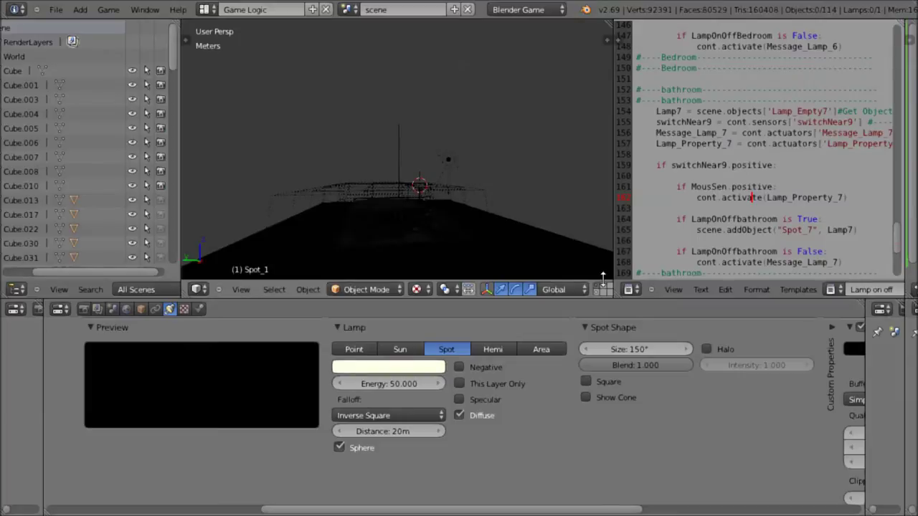
Maximize the 3D view and test-run the relit scene in the game engine.
key(ctrl+Up)
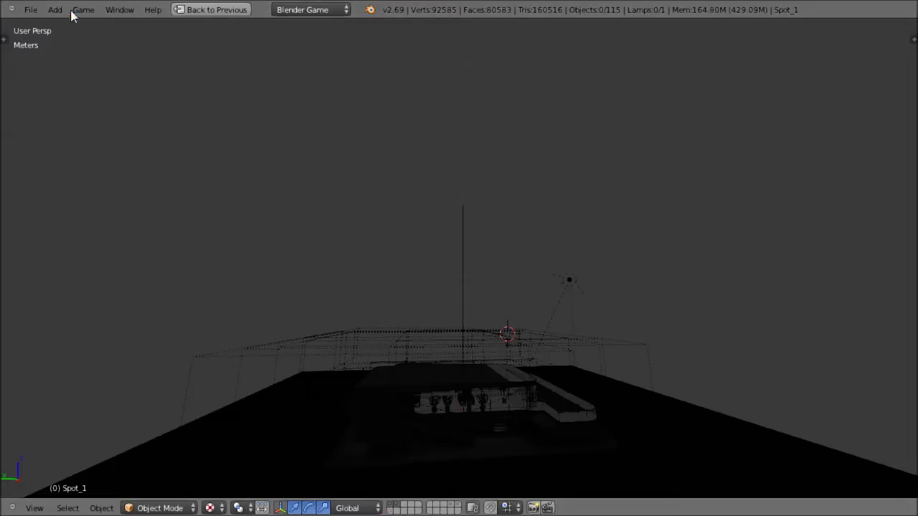
click(81, 10)
click(100, 24)
key(ctrl+Up)
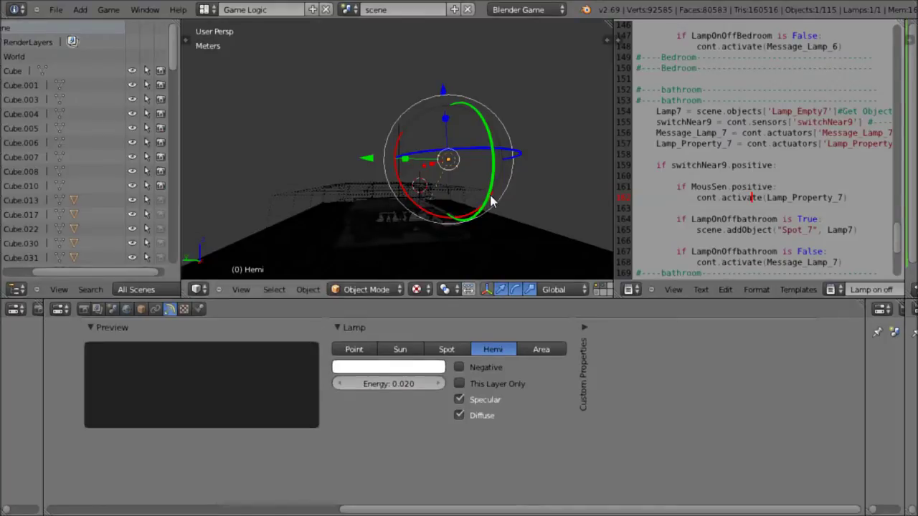
key(ctrl+Up)
click(83, 10)
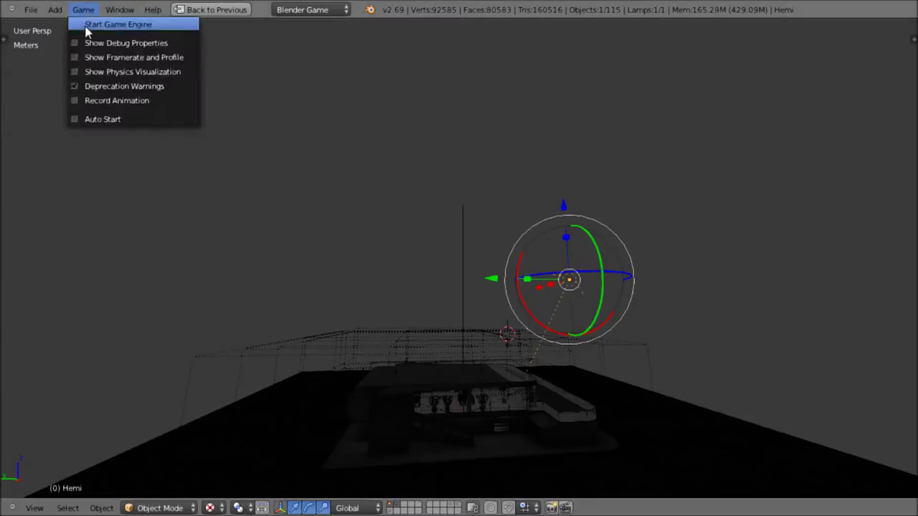
Run the game to view the lit entrance with the plant and door, then restore the layout.
click(108, 23)
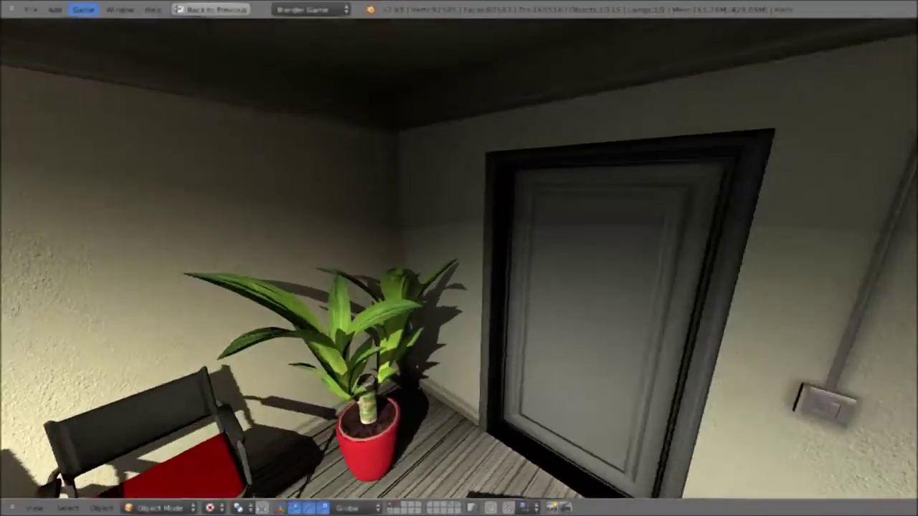
key(Escape)
key(ctrl+Up)
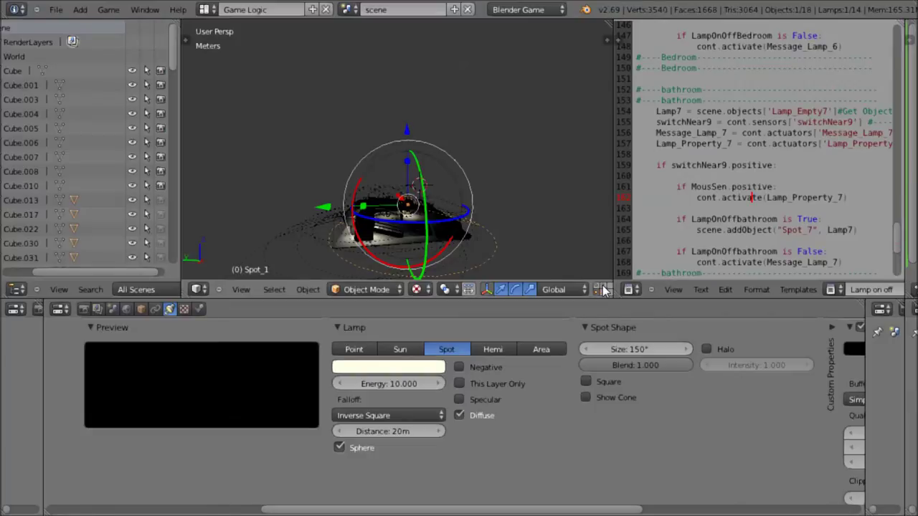
Play the game, open the door into the white-cube room, then return to the editing layout.
key(ctrl+Up)
click(84, 9)
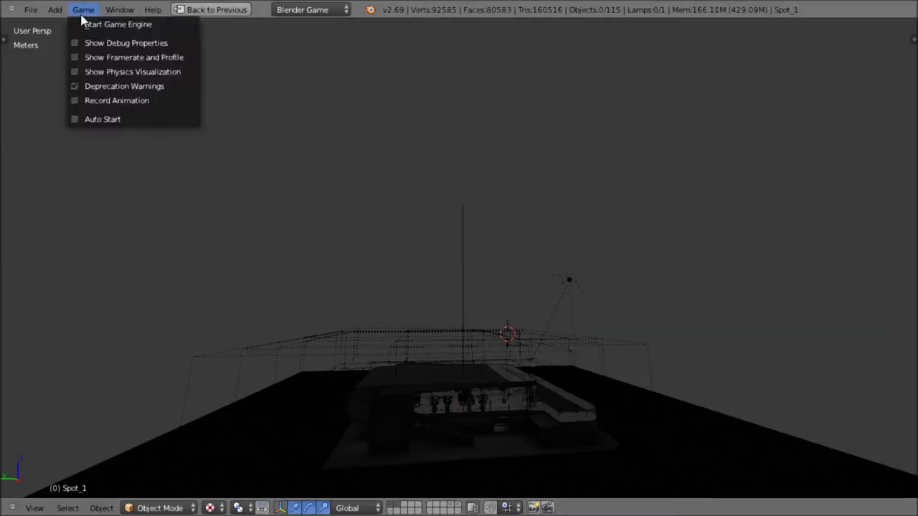
click(84, 24)
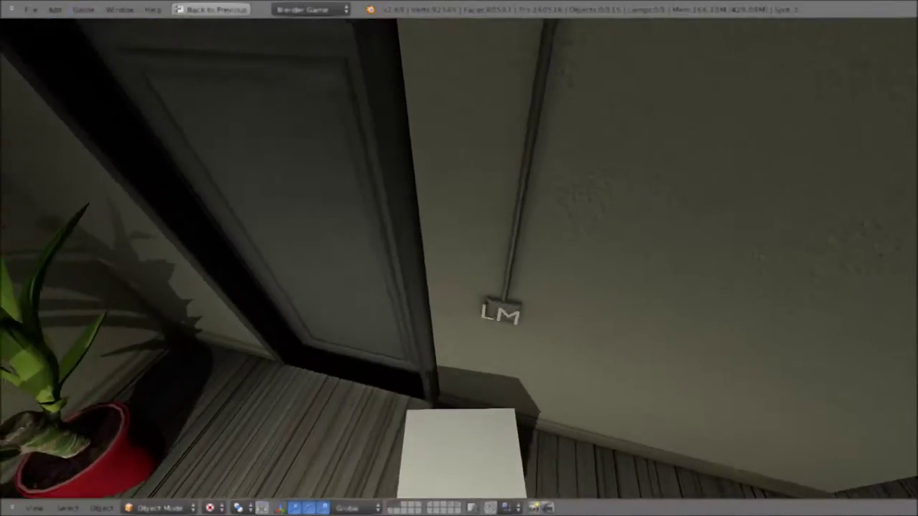
key(e)
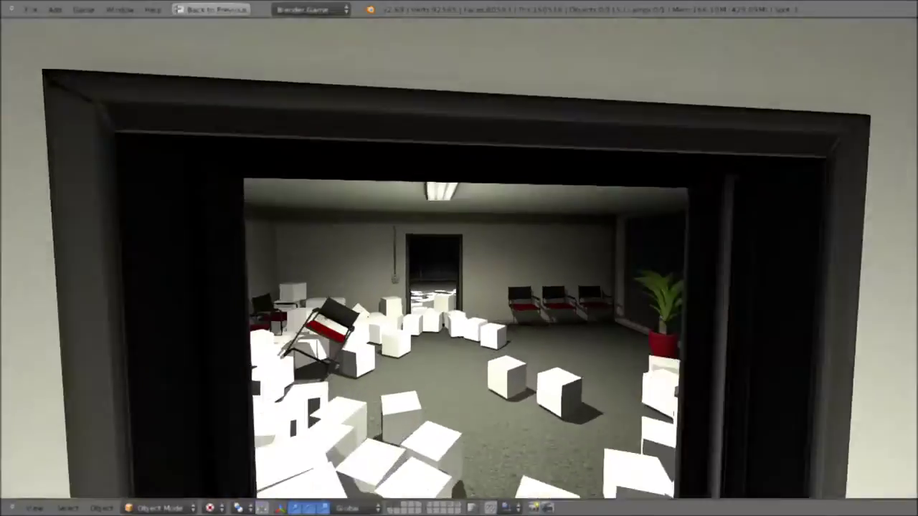
key(Escape)
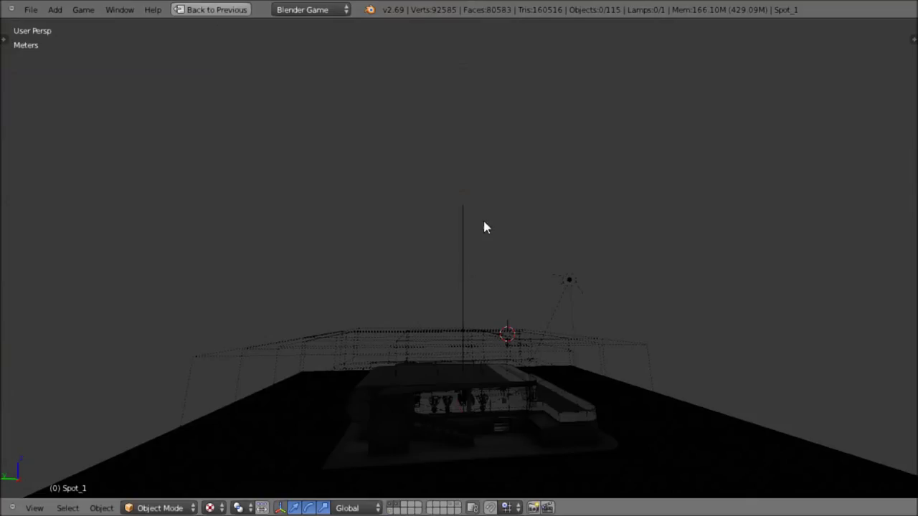
key(ctrl+Up)
Set the dome type to Fisheye in the render settings.
click(83, 310)
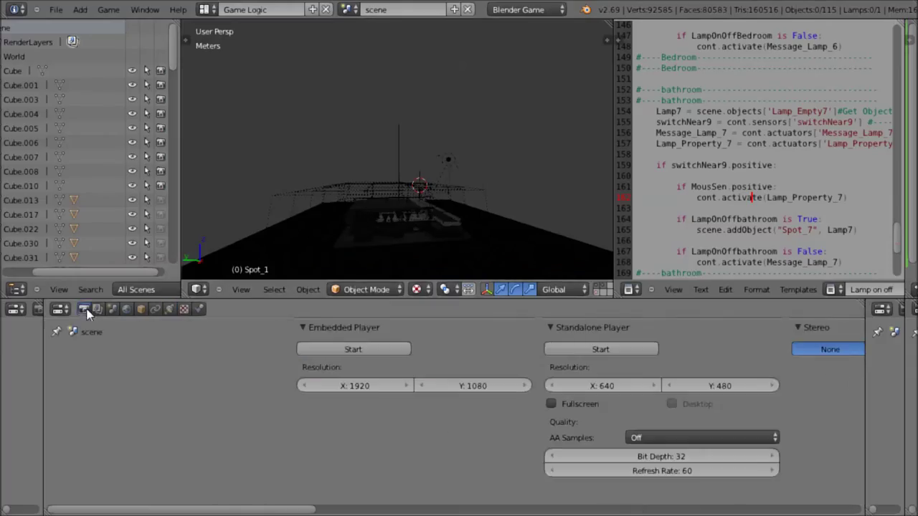
scroll(276, 387, down, 5)
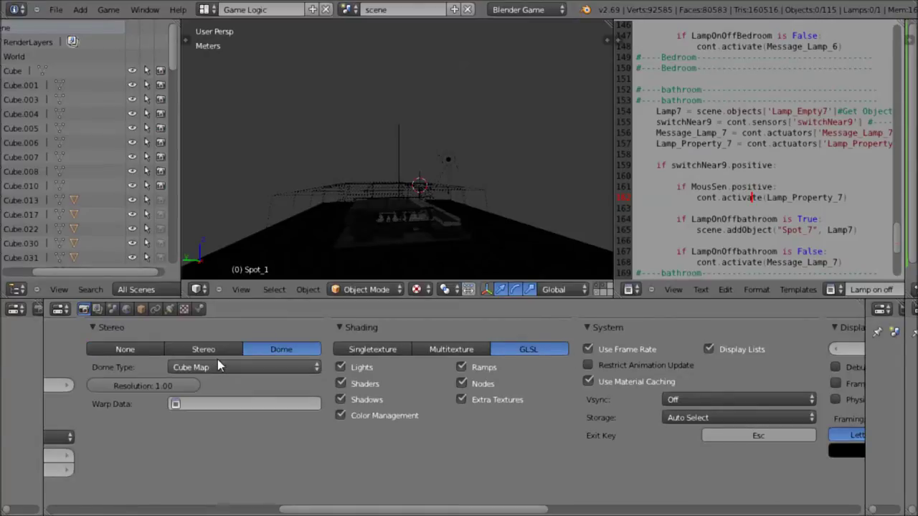
click(218, 363)
click(218, 348)
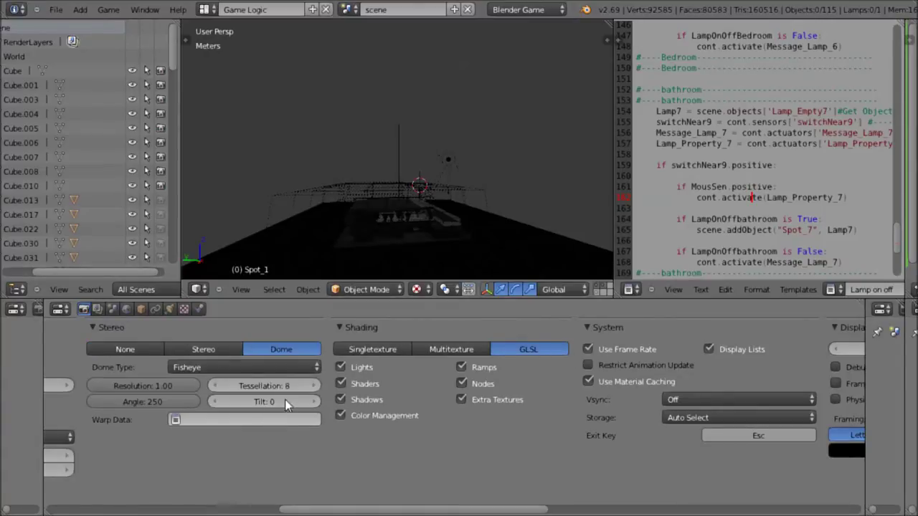
Maximize the 3D view and start the game in fisheye view.
key(ctrl+Up)
click(83, 9)
click(100, 22)
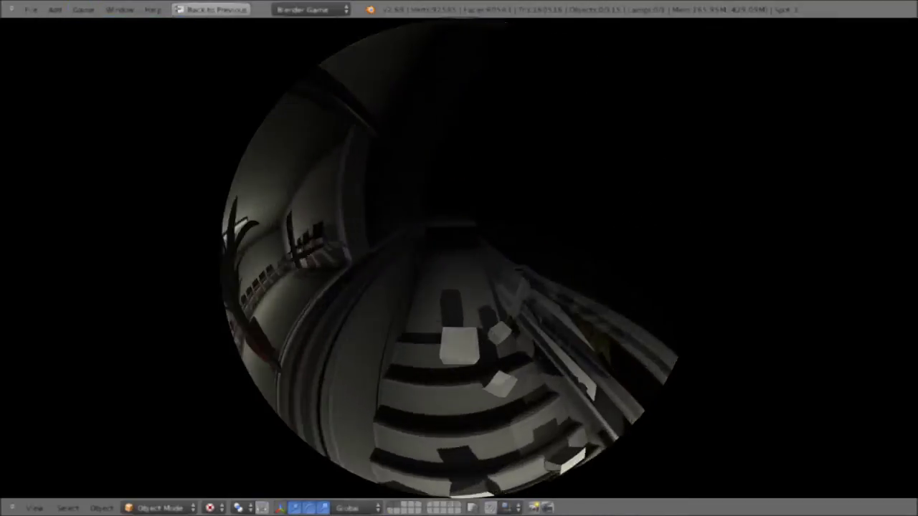
Stop the fisheye run and change the dome type to Spherical Panoramic.
key(Escape)
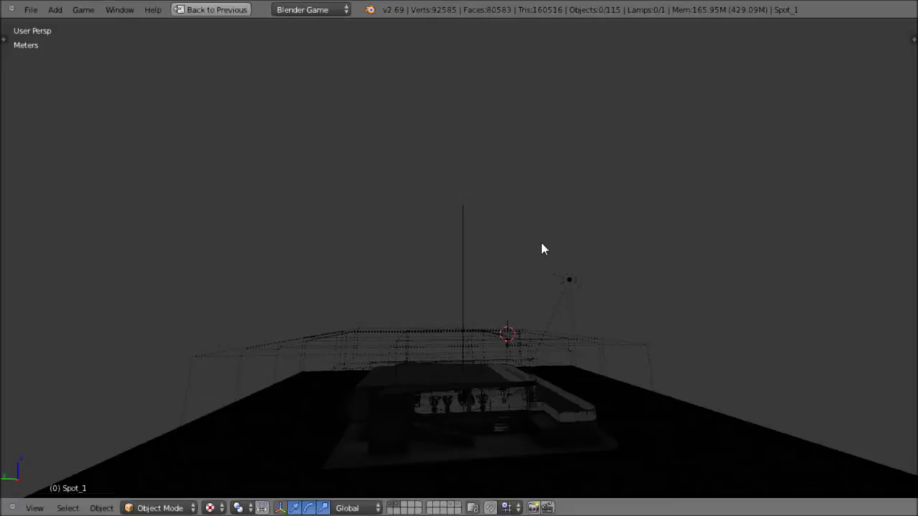
key(ctrl+Up)
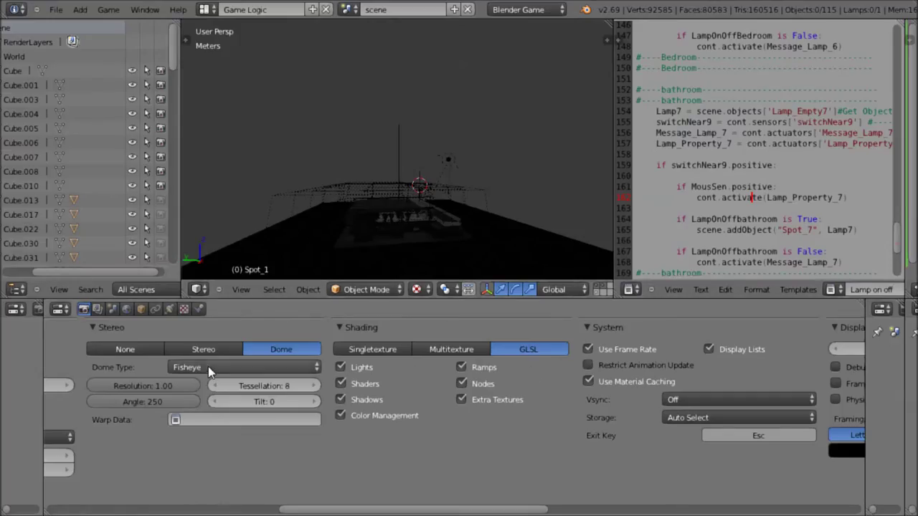
click(208, 366)
click(208, 288)
Play the walkthrough in Spherical Panoramic view, then stop the game.
key(ctrl+Up)
key(ctrl+Up)
key(ctrl+Up)
click(83, 9)
click(96, 22)
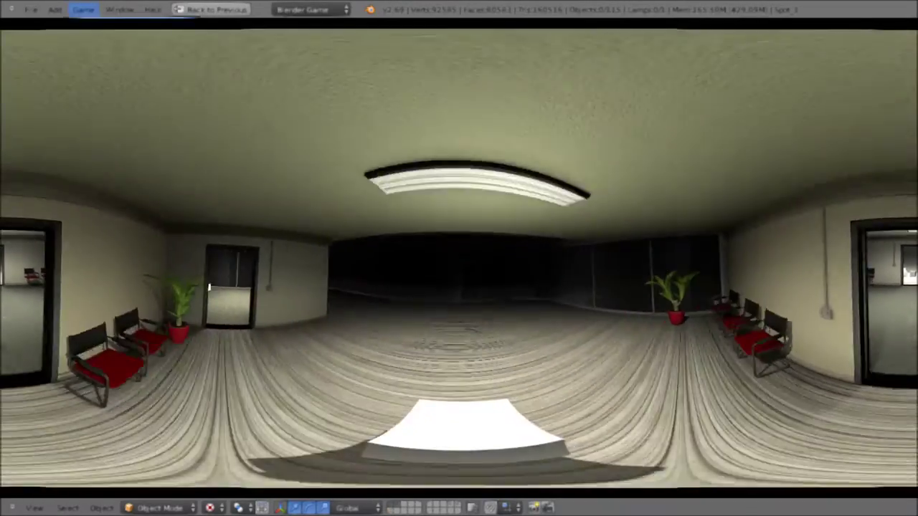
key(Escape)
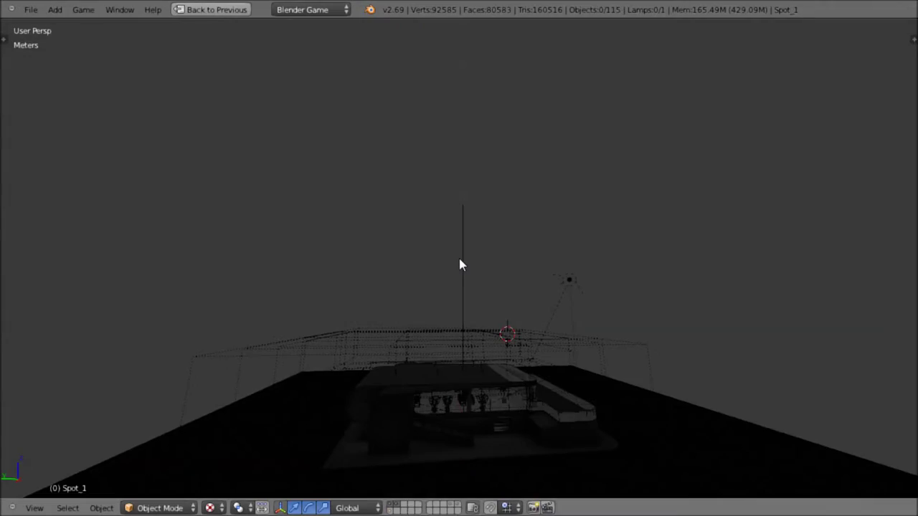
Switch the game shading in the Render settings to Multitexture.
key(ctrl+Up)
click(370, 350)
key(ctrl+Up)
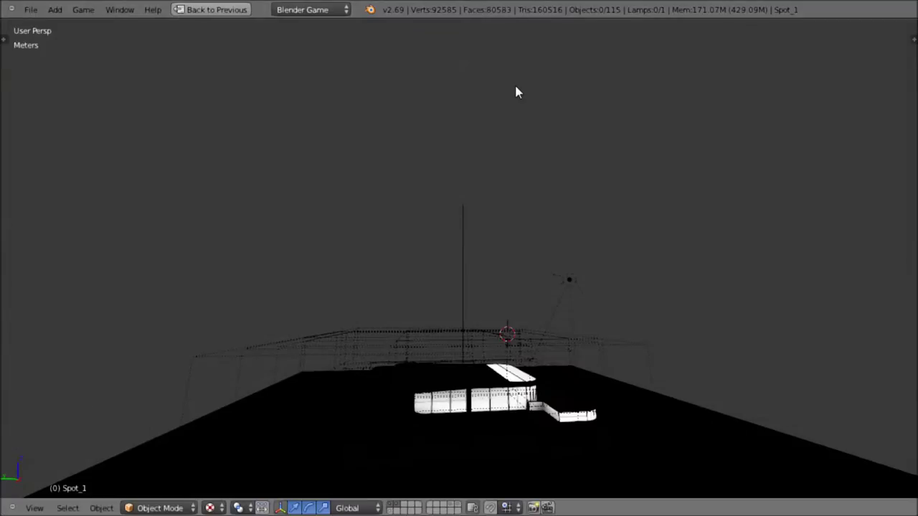
key(ctrl+Up)
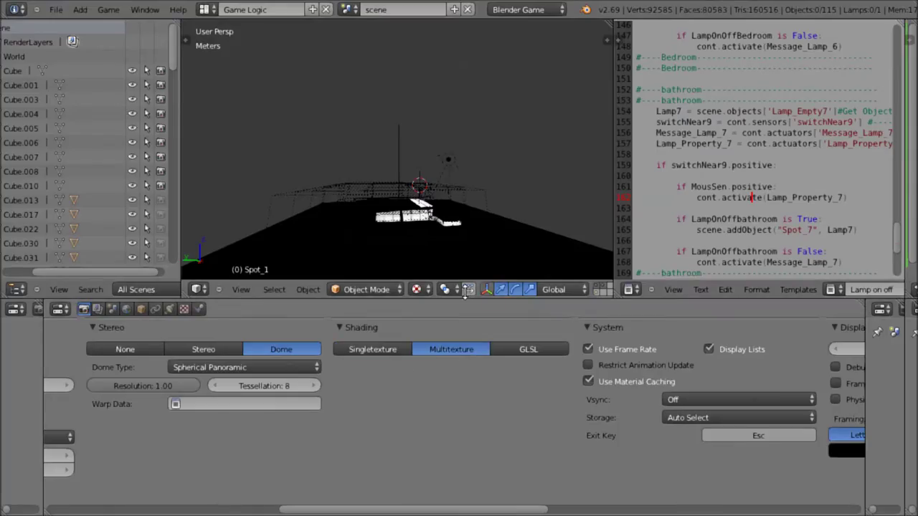
key(ctrl+Up)
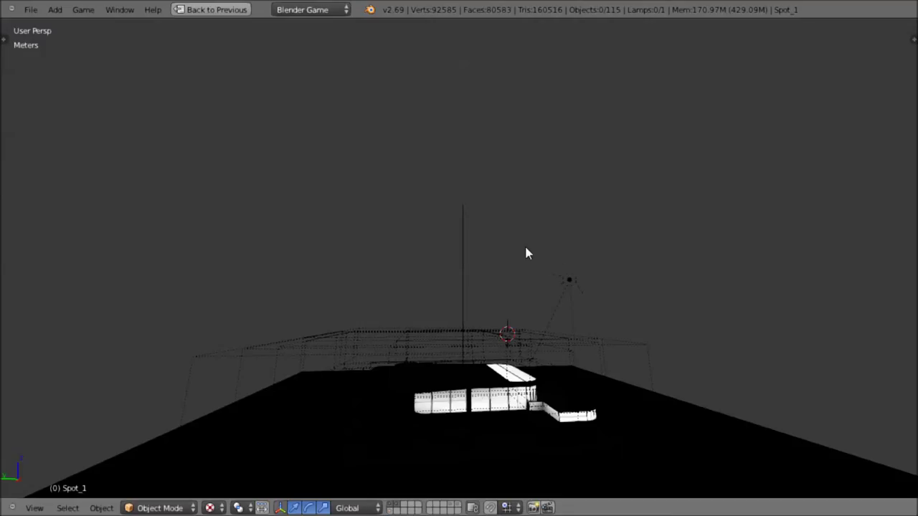
Select the Hemi lamp and set its energy to 0.1.
right_click(584, 282)
key(ctrl+Up)
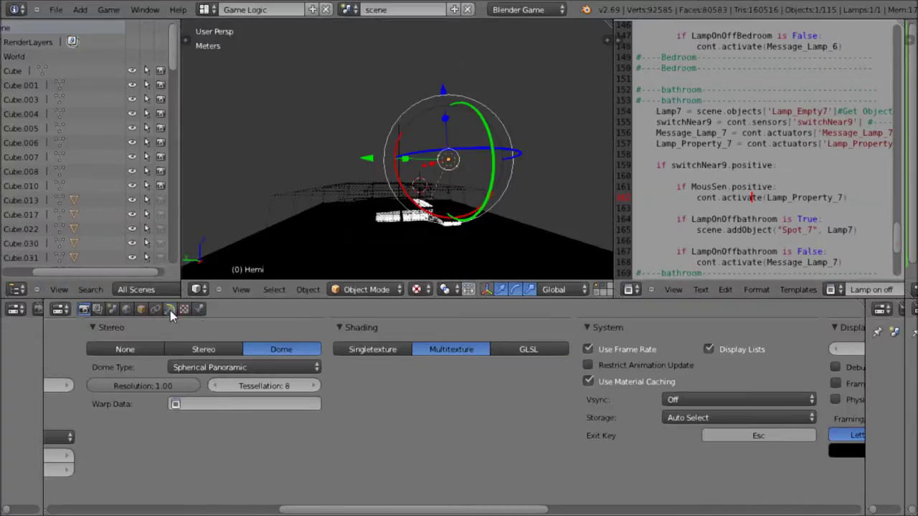
click(170, 309)
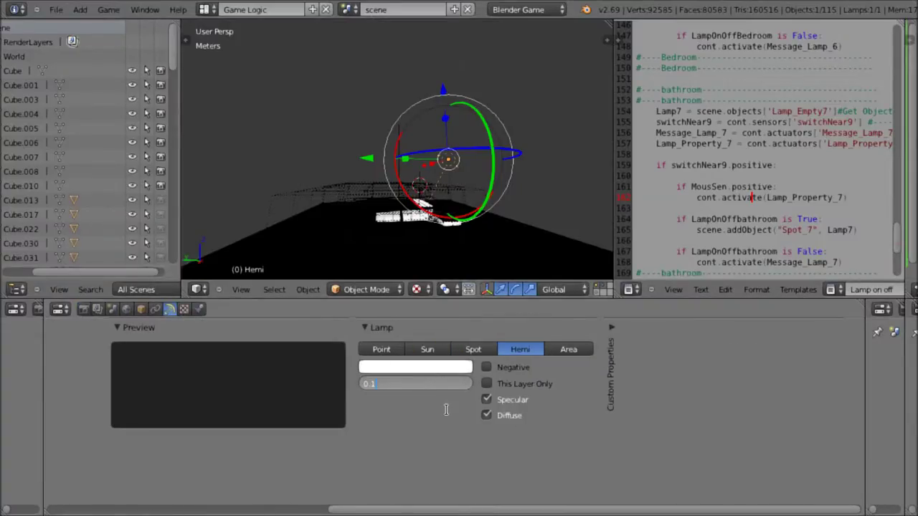
key(Return)
key(ctrl+Up)
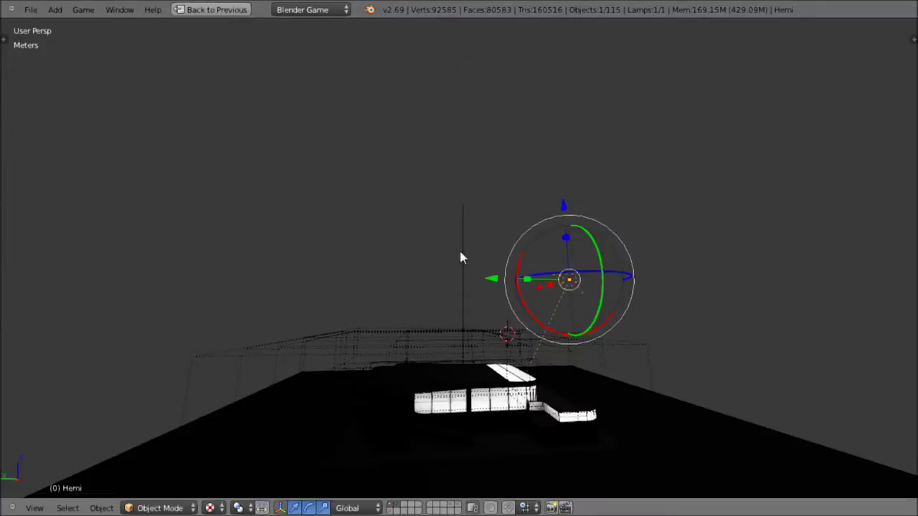
Review the game settings on the Render tab, then maximize the 3D viewport again.
key(ctrl+Up)
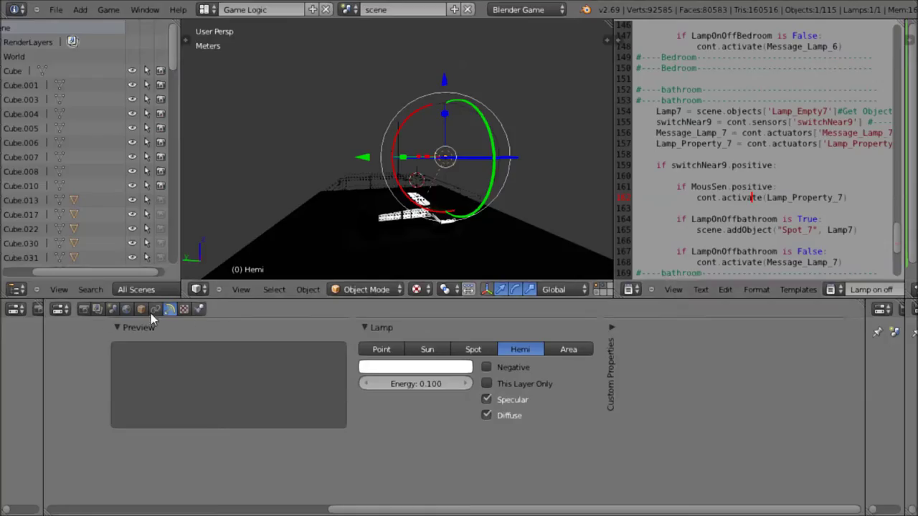
click(84, 310)
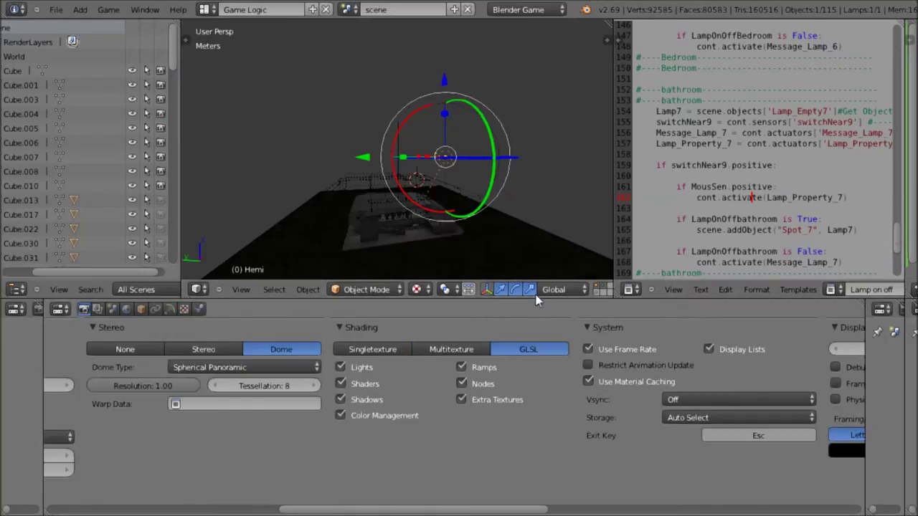
key(ctrl+Up)
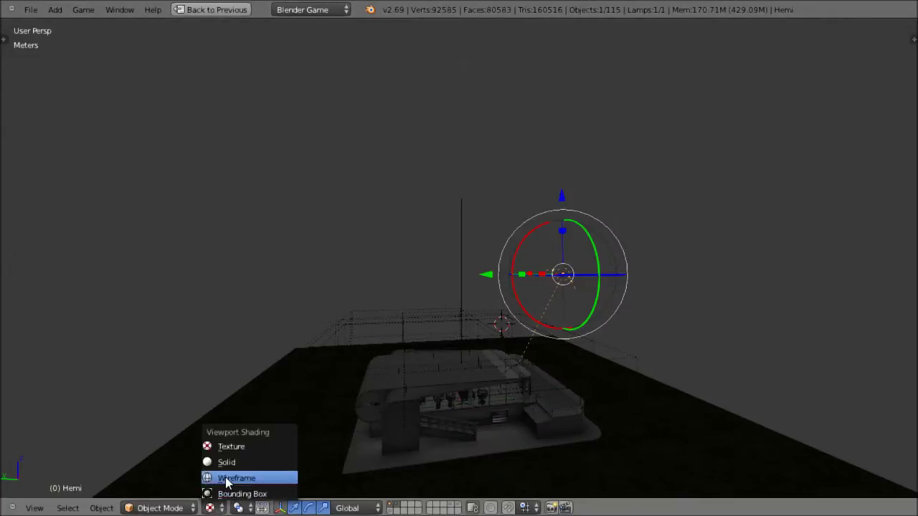
Set Wireframe viewport shading, run the first-person walkthrough with Start Game Engine, then exit.
click(227, 479)
click(83, 9)
click(107, 23)
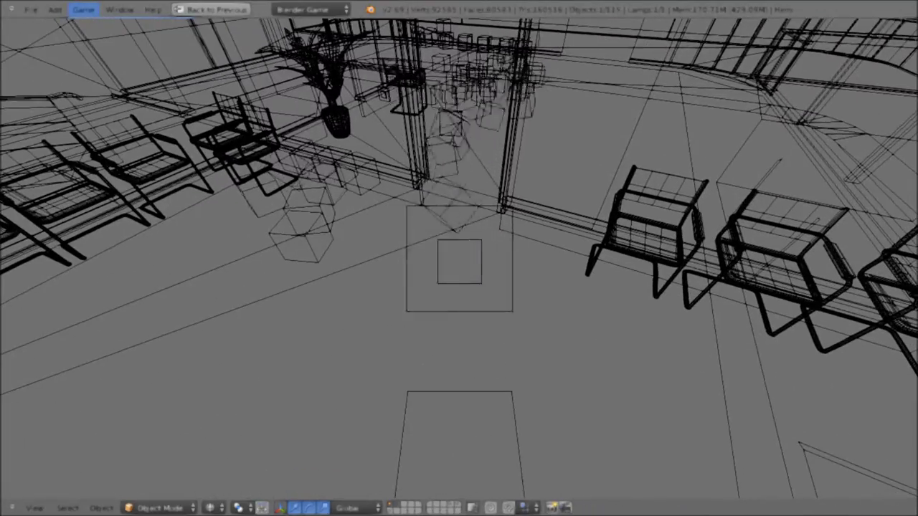
key(Escape)
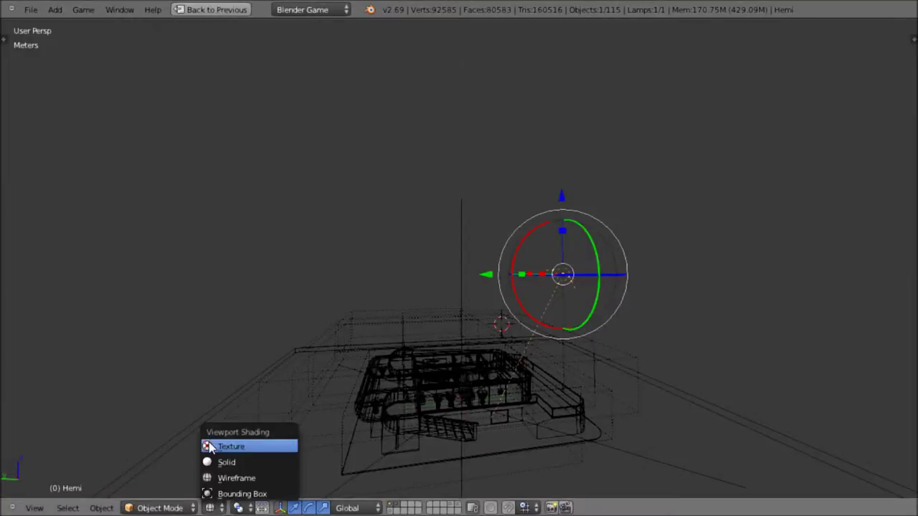
Restore Texture viewport shading and enable Show Physics Visualization in the Game menu.
click(210, 447)
click(83, 11)
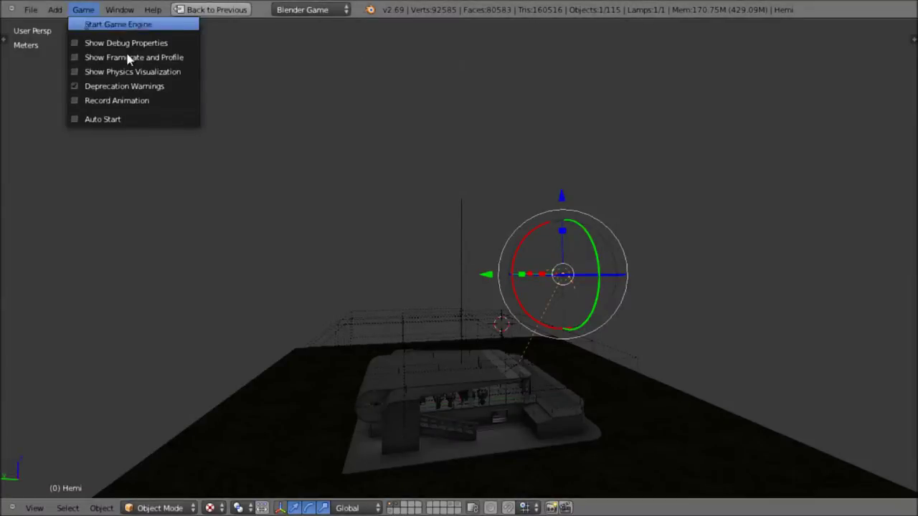
click(79, 71)
click(83, 10)
Run the game with collision outlines, walk past the plant and chairs, open the E-Key door.
click(83, 10)
click(107, 26)
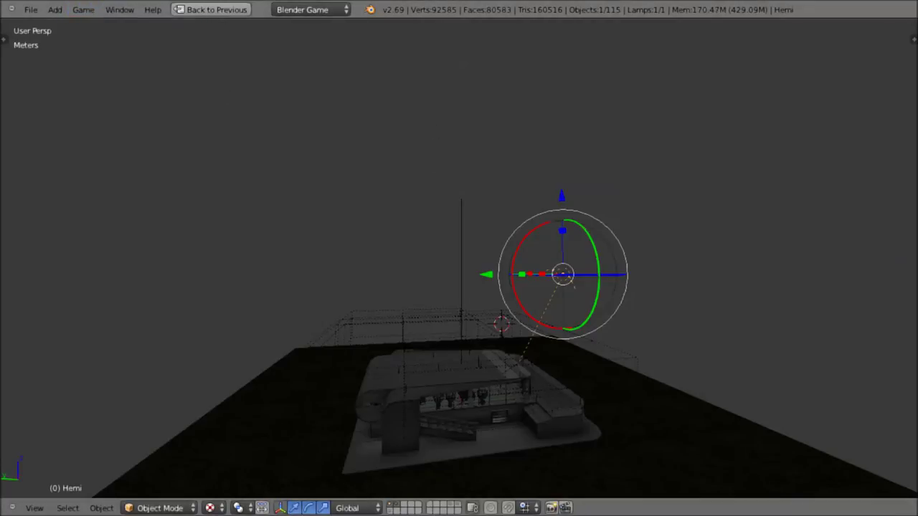
key(w)
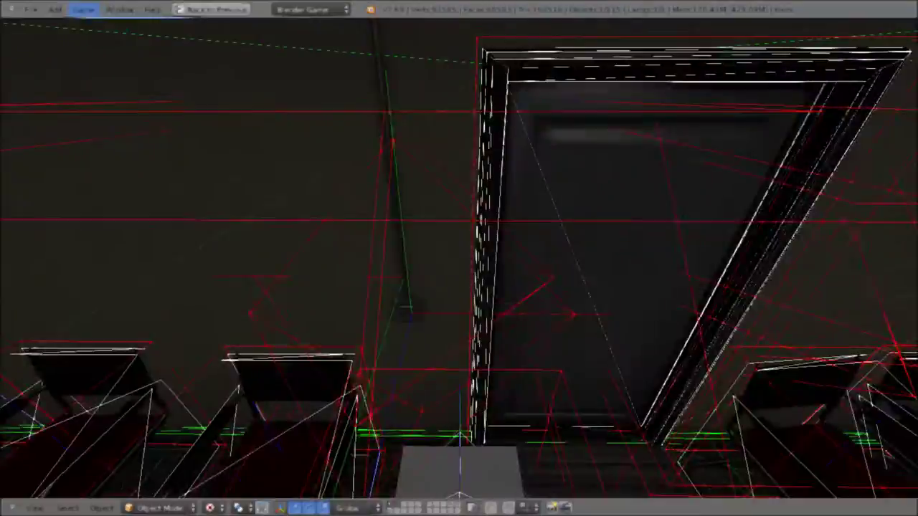
key(w)
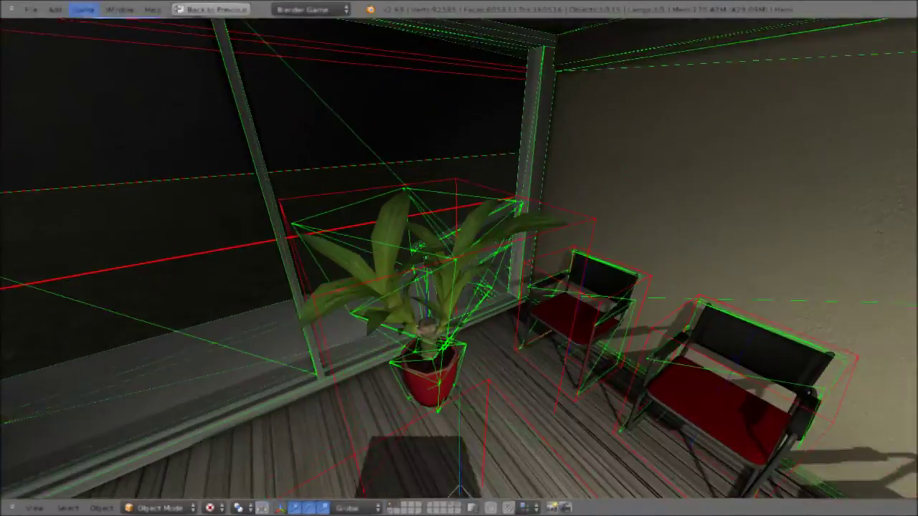
key(w)
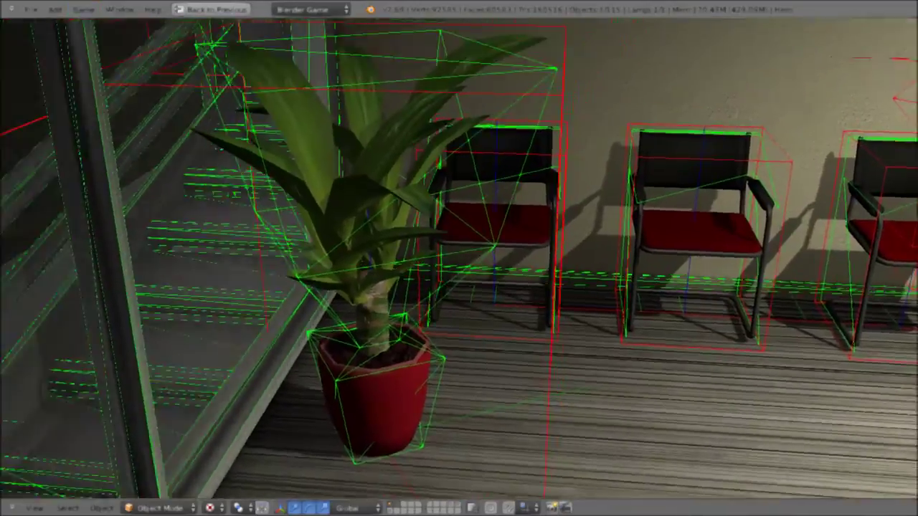
key(w)
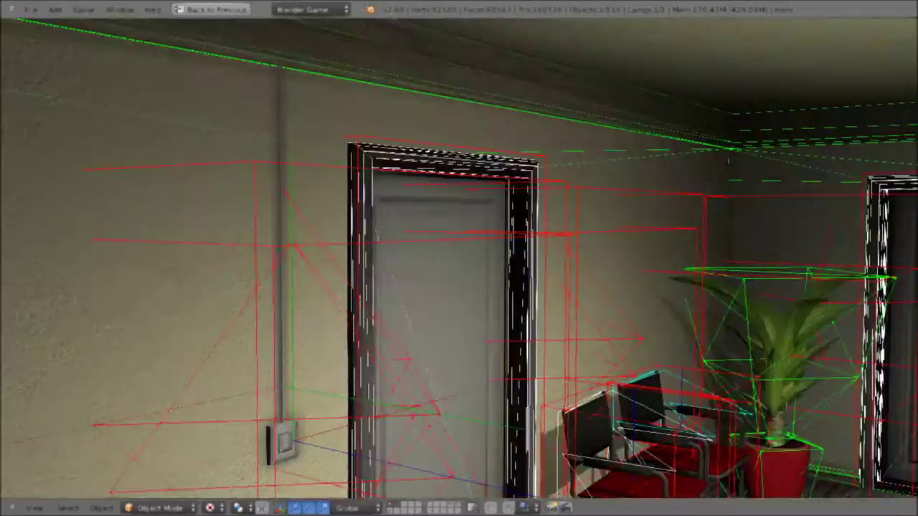
key(w)
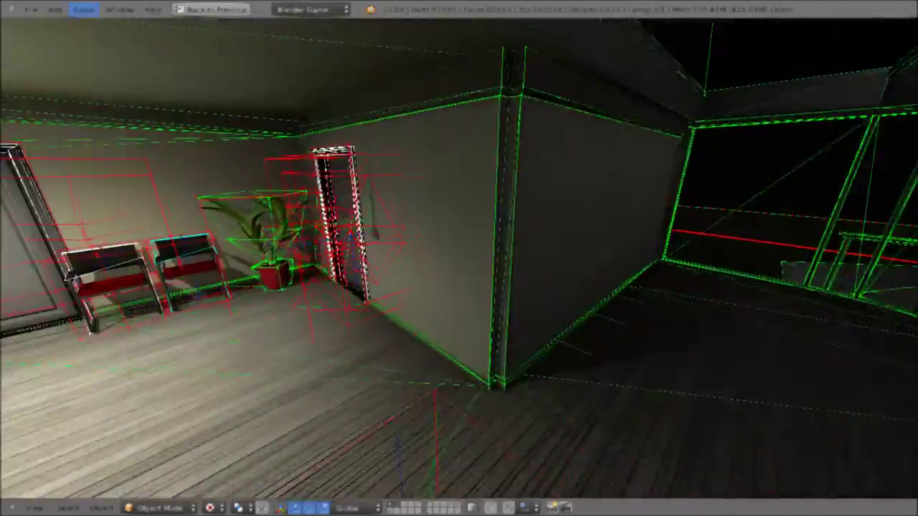
key(e)
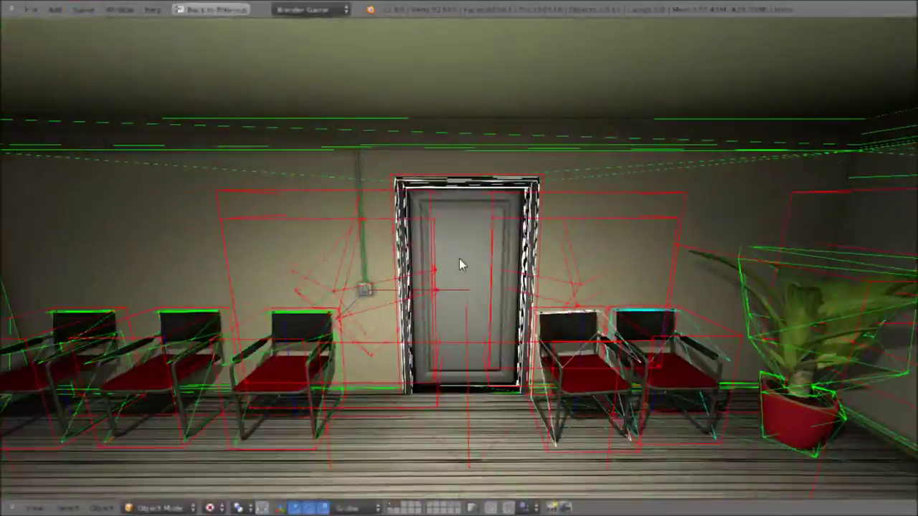
key(Escape)
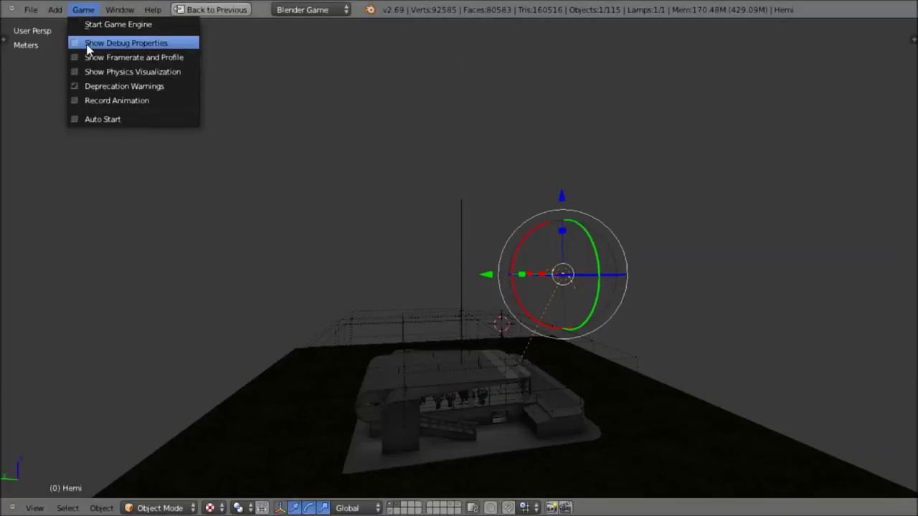
Start the game with P, showing framerate and profile stats, and open the door with E.
key(p)
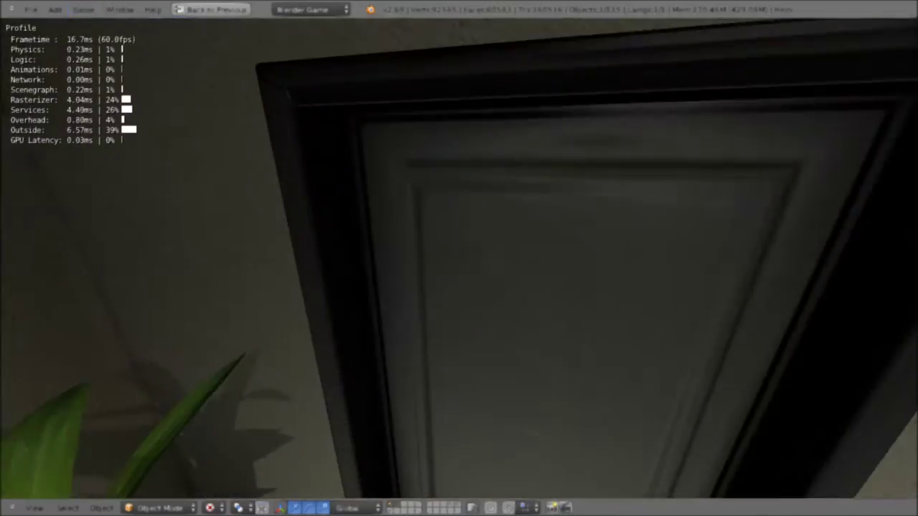
key(e)
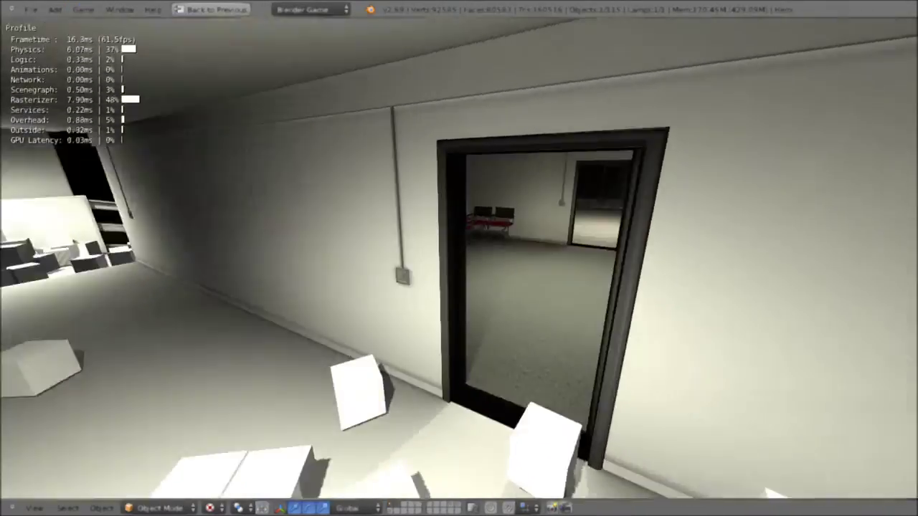
Walk through the lit room with chairs to the plant and back toward the doorway.
key(w)
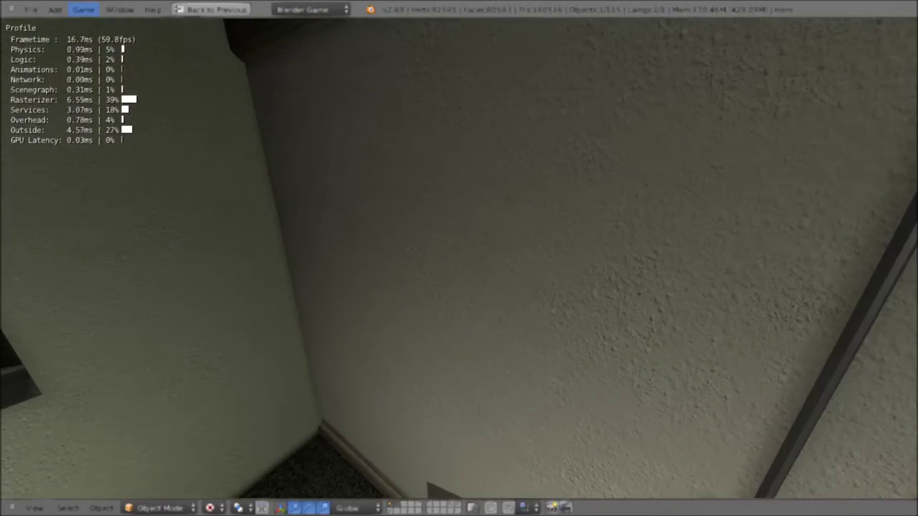
key(w)
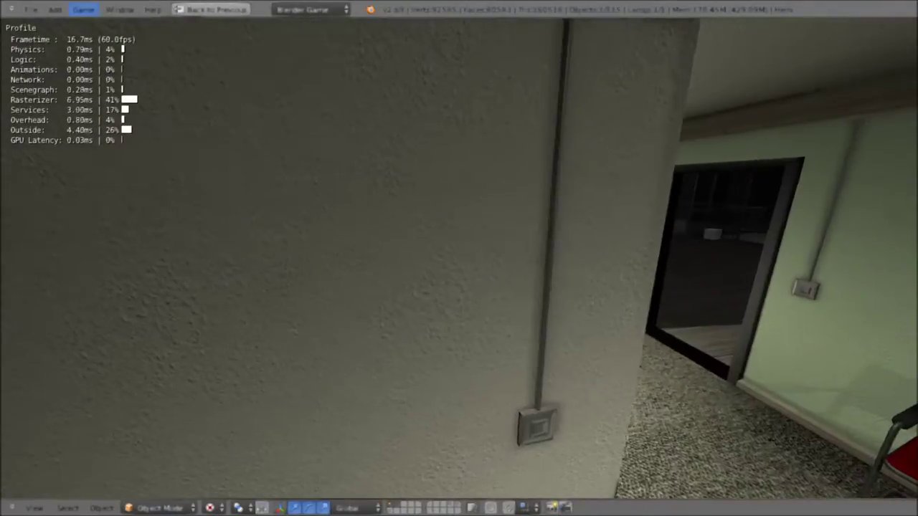
key(w)
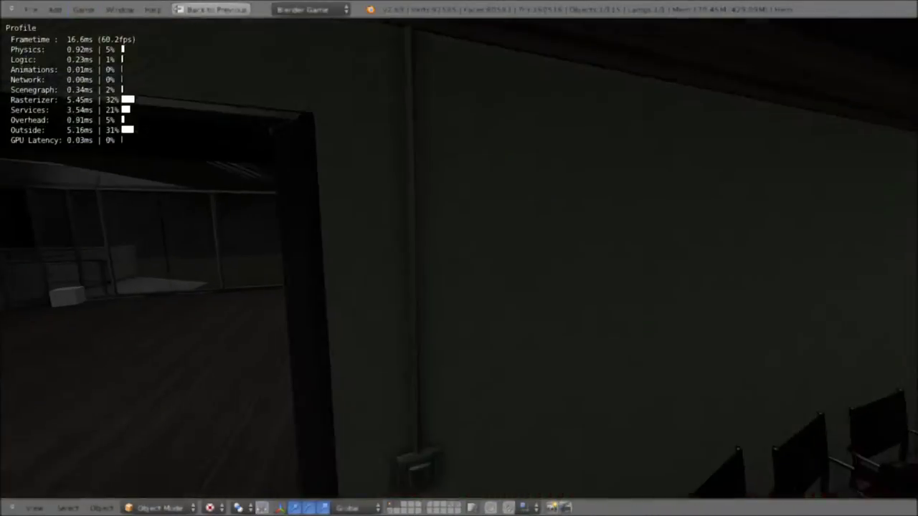
key(d)
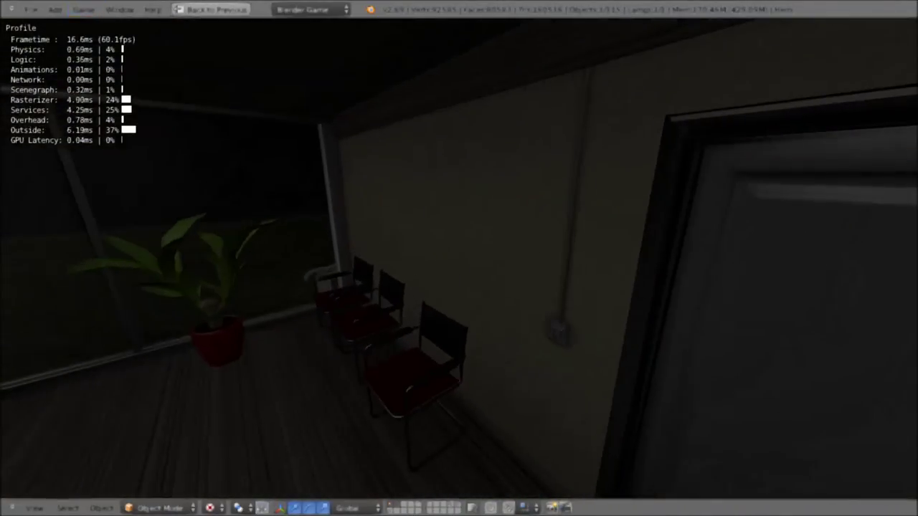
key(w)
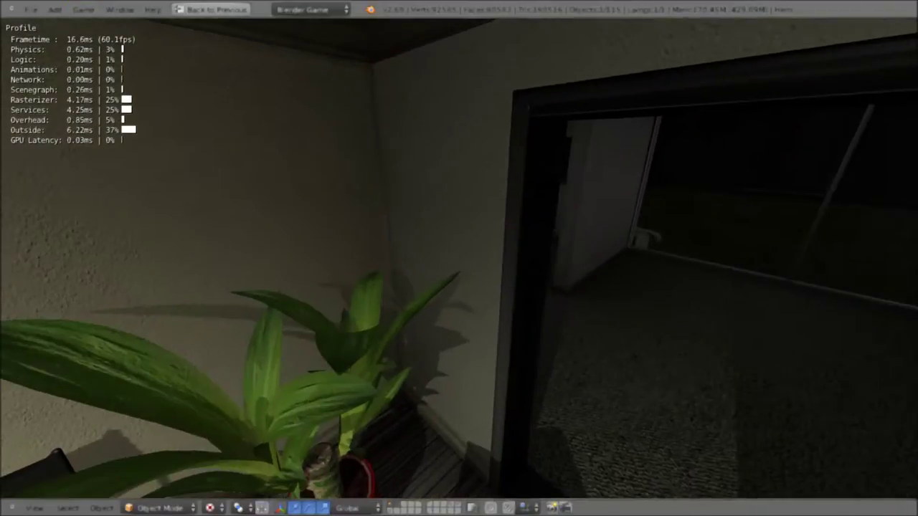
key(s)
key(d)
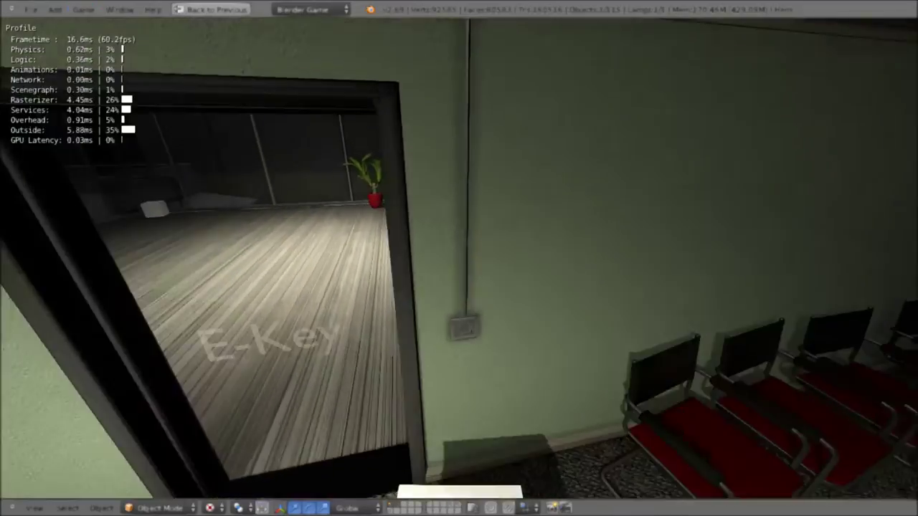
Walk through the dark room onto the balcony, down the stairwell outside, then end the game.
key(w)
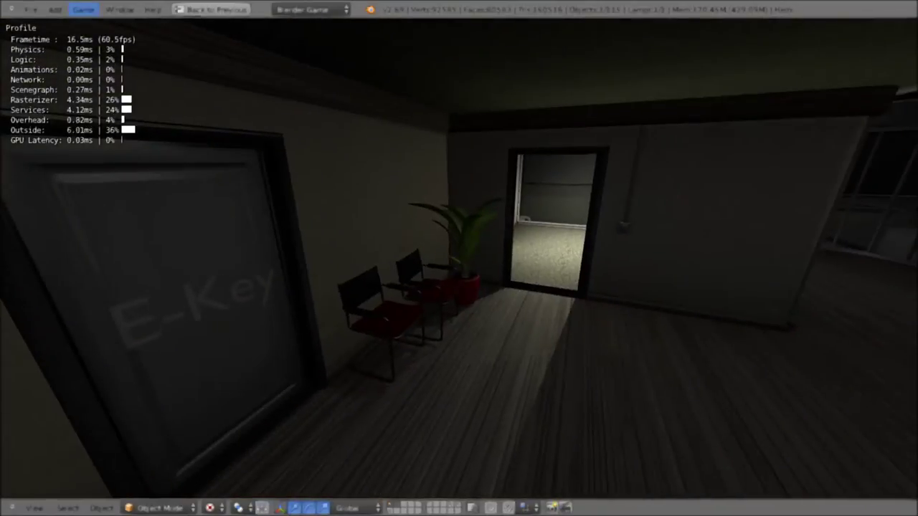
key(w)
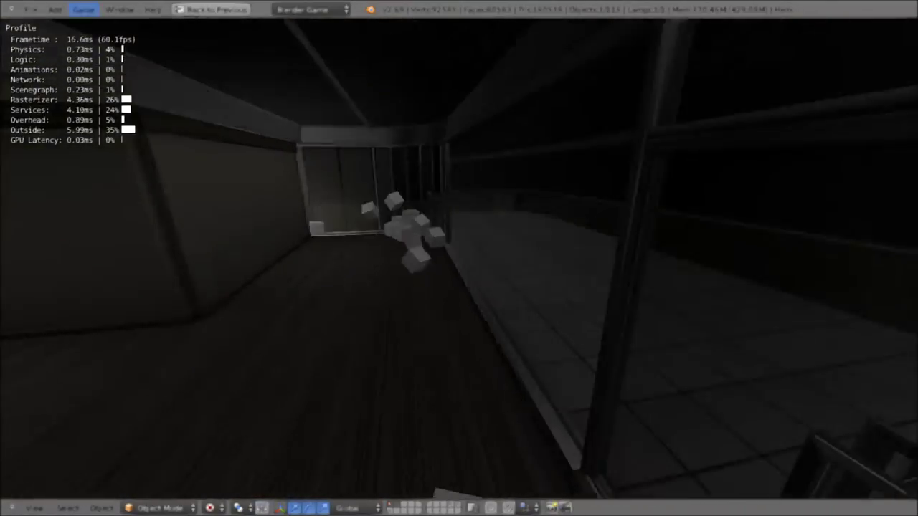
key(w)
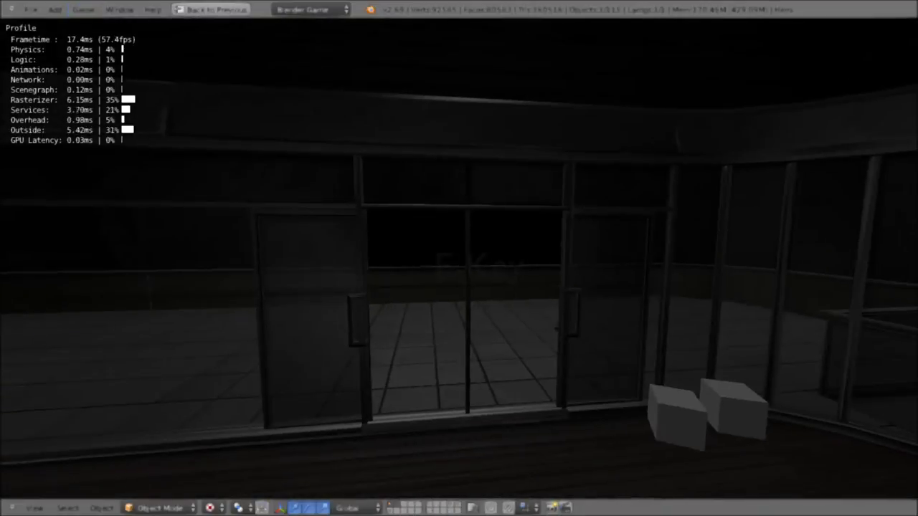
key(w)
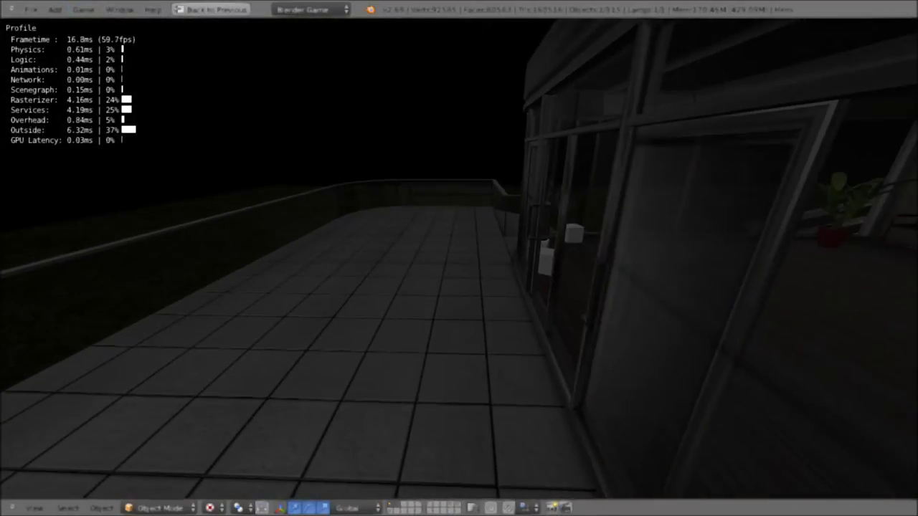
key(w)
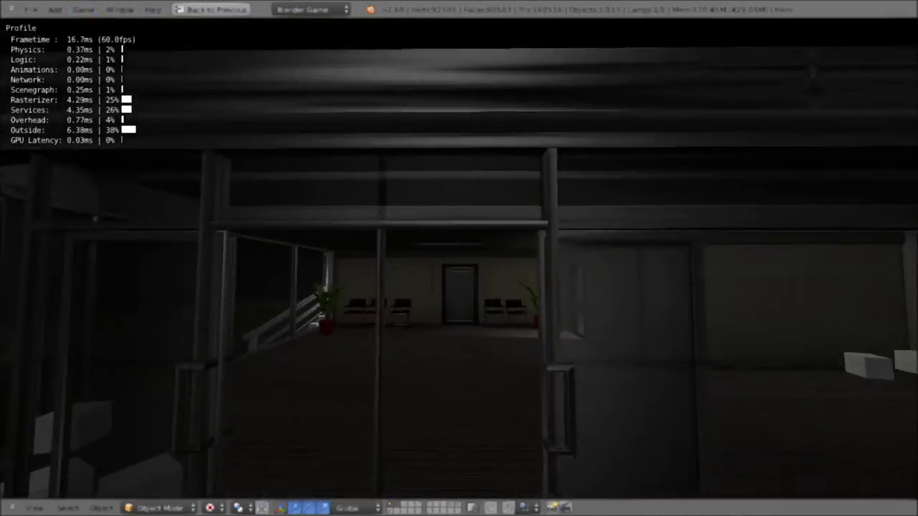
key(w)
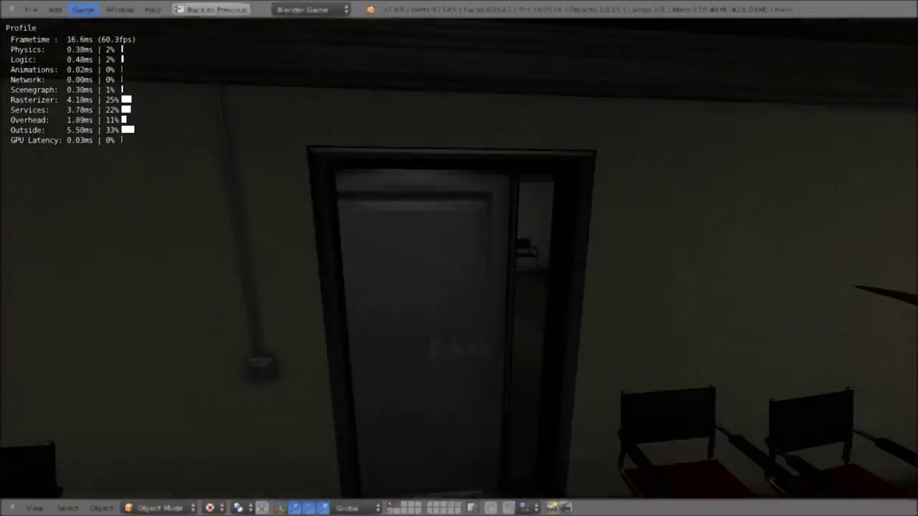
key(w)
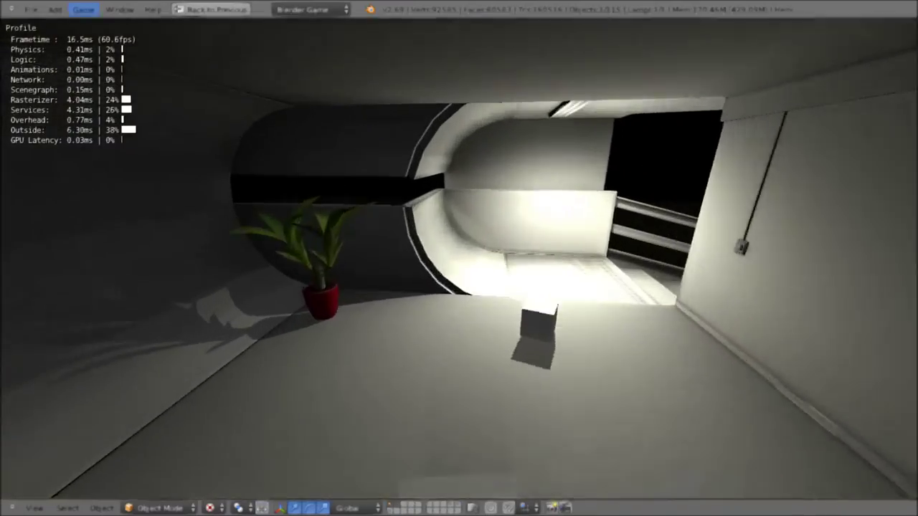
key(w)
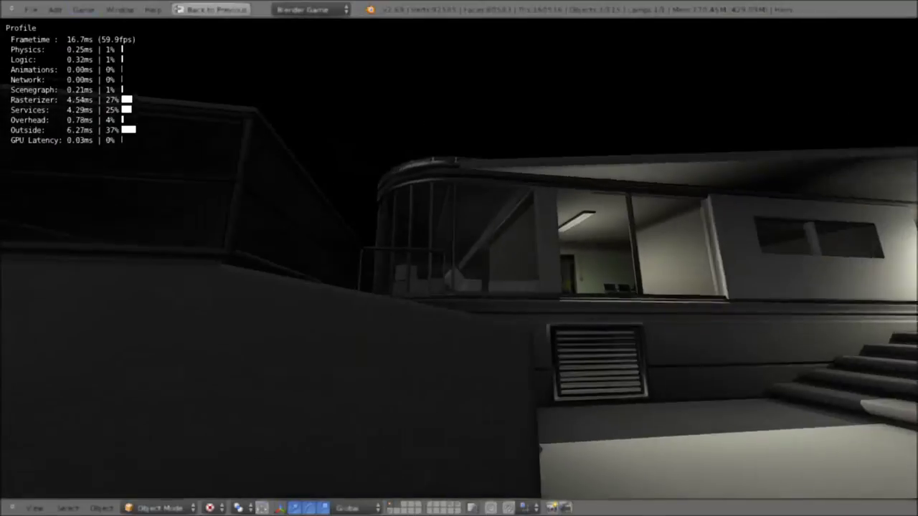
key(Escape)
click(462, 508)
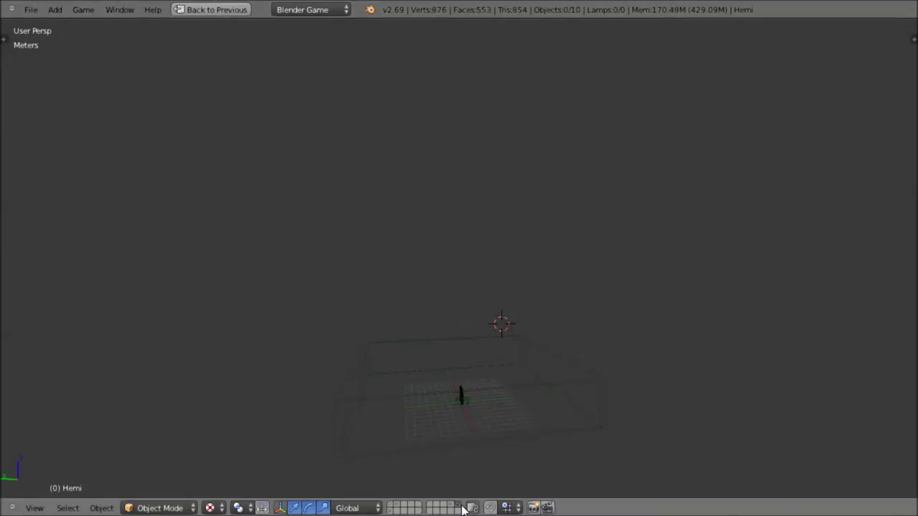
Select and frame Door_Panel_R, show the kitchen scene layers, and orbit around it.
right_click(460, 393)
key(KP_Decimal)
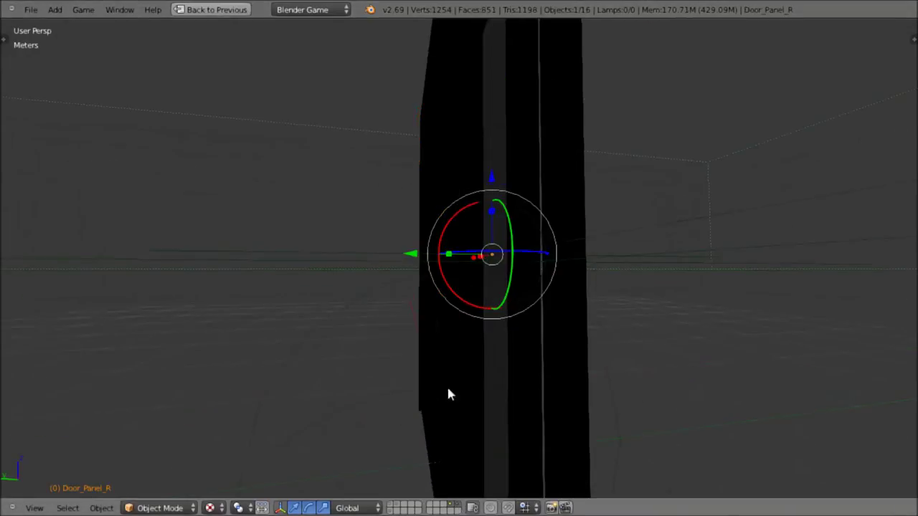
shift+click(393, 508)
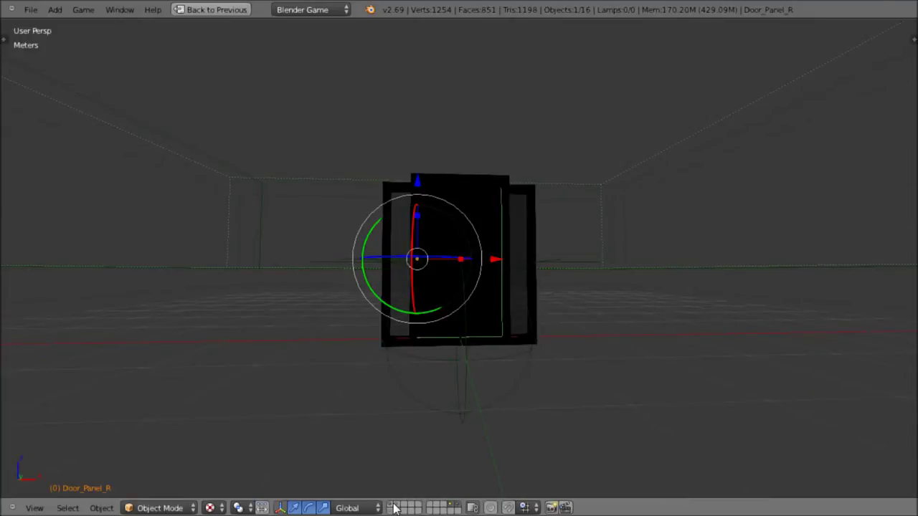
shift+click(399, 512)
mouse_move(458, 246)
middle_down()
mouse_move(656, 268)
mouse_move(436, 239)
mouse_move(475, 268)
middle_up()
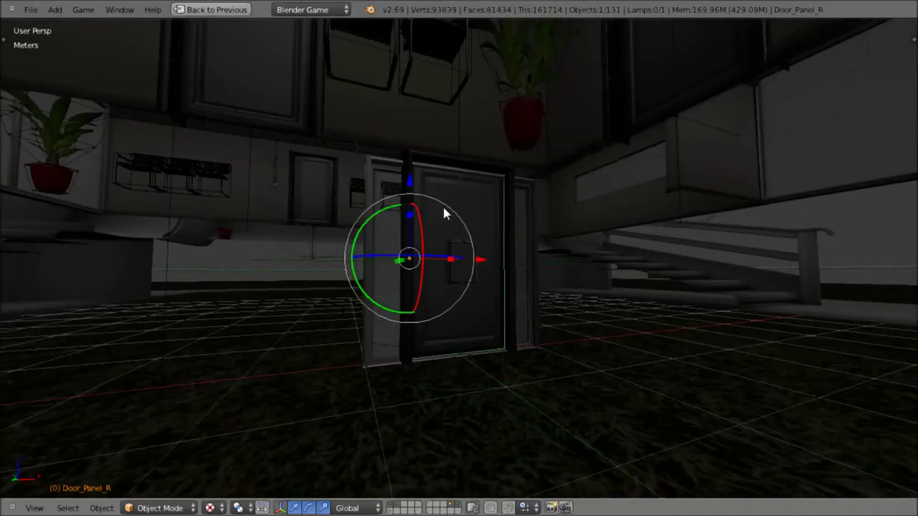
middle_drag(443, 213, 450, 213)
middle_drag(467, 261, 545, 318)
Move Door_Panel_R into the door frame, then select the glass door Cube.009.
key(g)
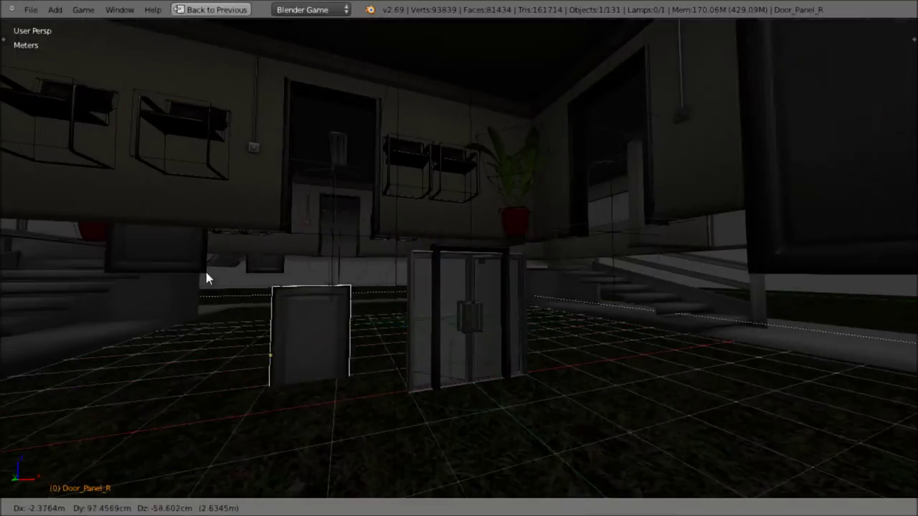
click(502, 277)
right_drag(503, 277, 501, 180)
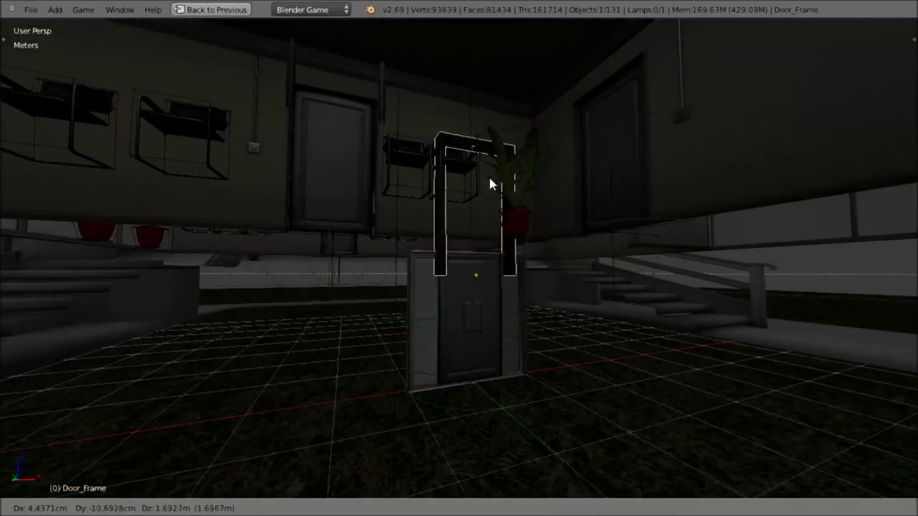
right_click(449, 341)
right_drag(522, 295, 701, 237)
right_click(525, 253)
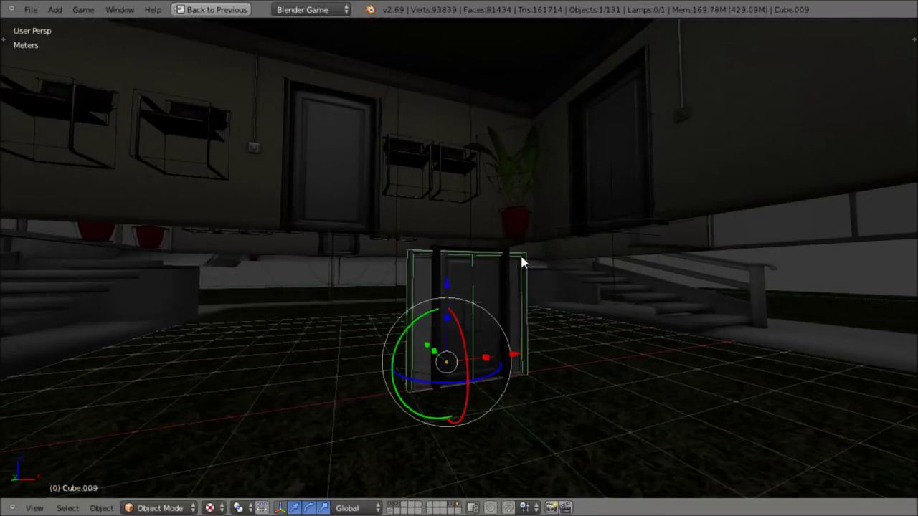
scroll(517, 254, down, 6)
mouse_move(486, 210)
middle_down()
mouse_move(525, 306)
mouse_move(513, 305)
middle_up()
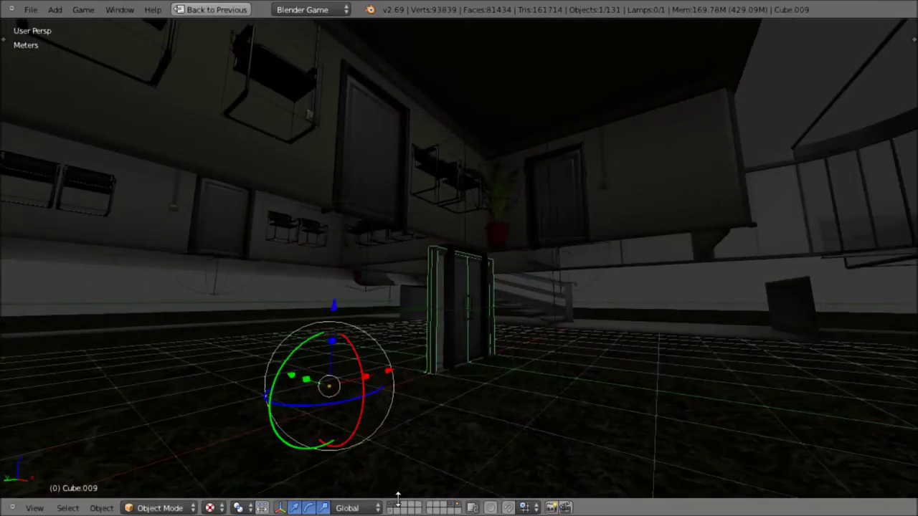
Hide the door layer, test-run the game, then restore the multi-panel layout.
click(396, 505)
click(393, 507)
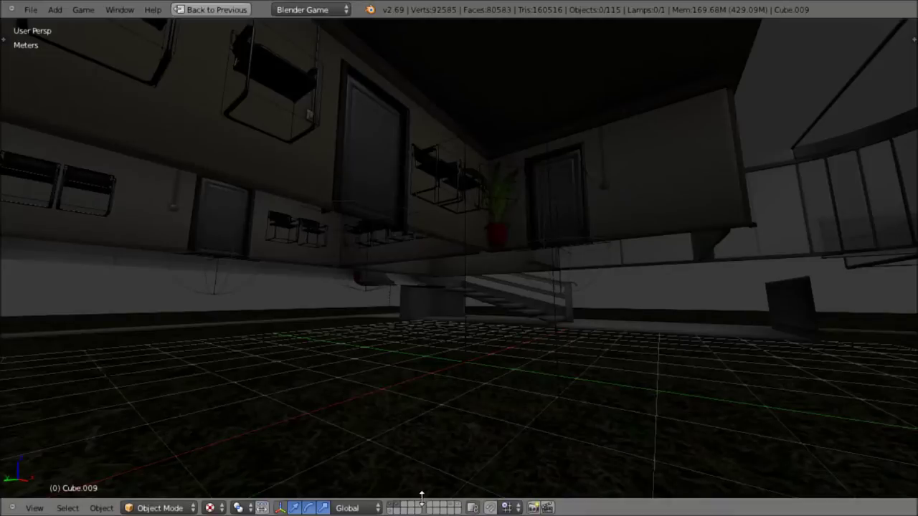
click(85, 9)
click(101, 24)
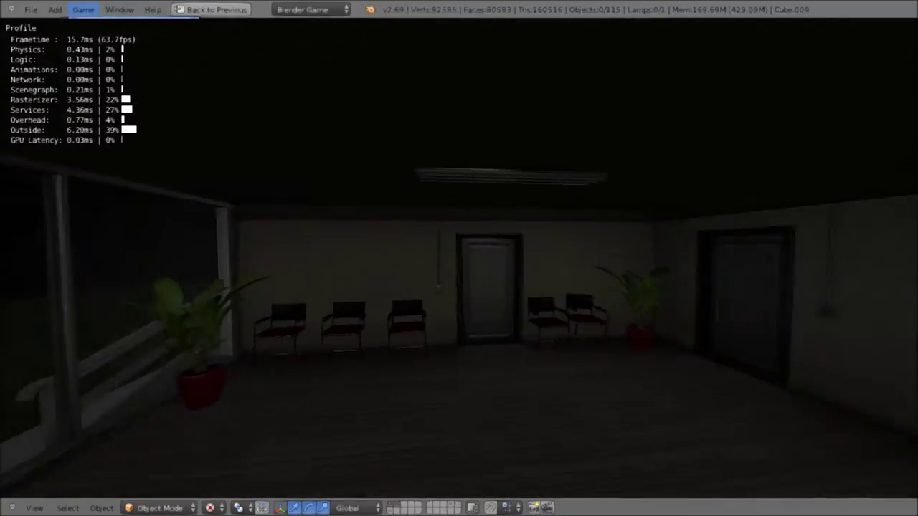
key(Escape)
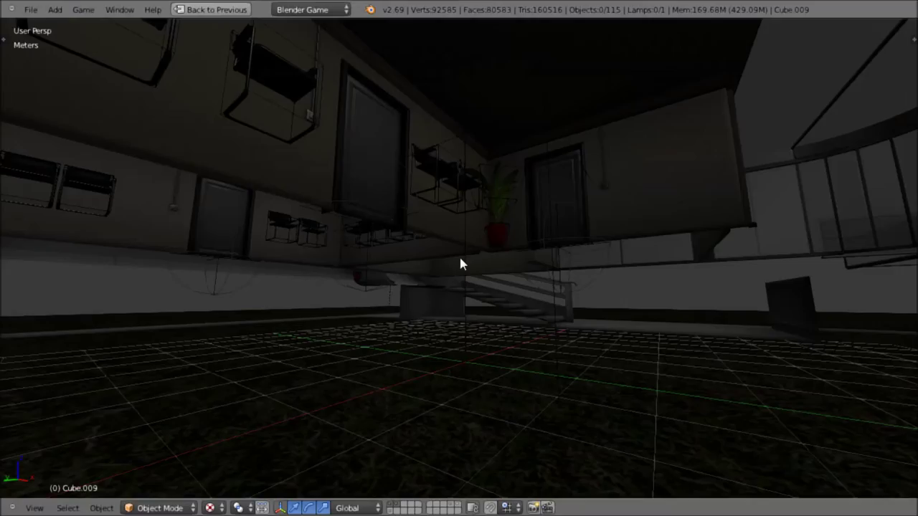
key(ctrl+Up)
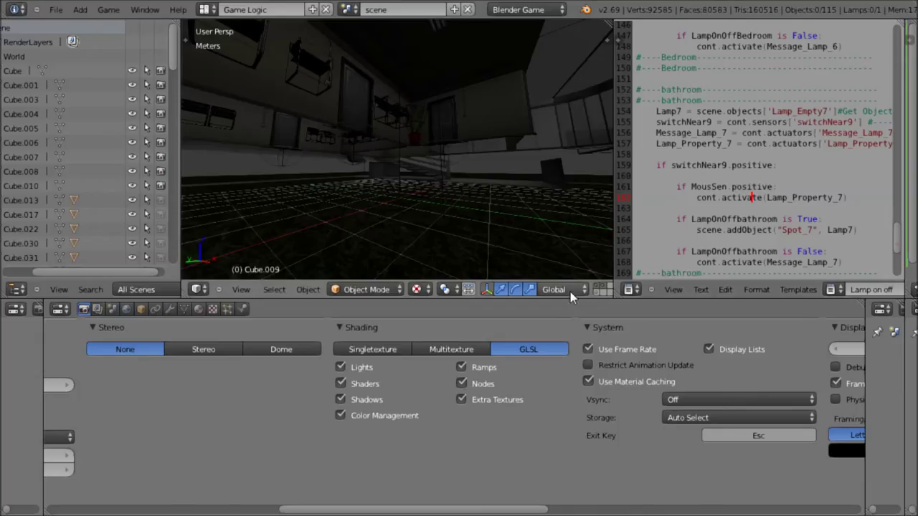
Select the Spot_4 lamp and open its colour picker in the Lamp settings.
scroll(391, 189, down, 5)
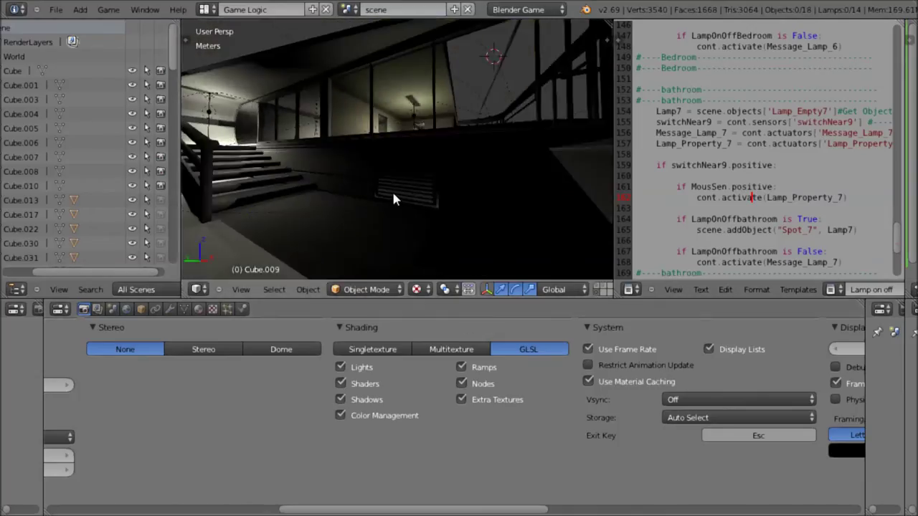
scroll(364, 187, down, 5)
right_click(302, 190)
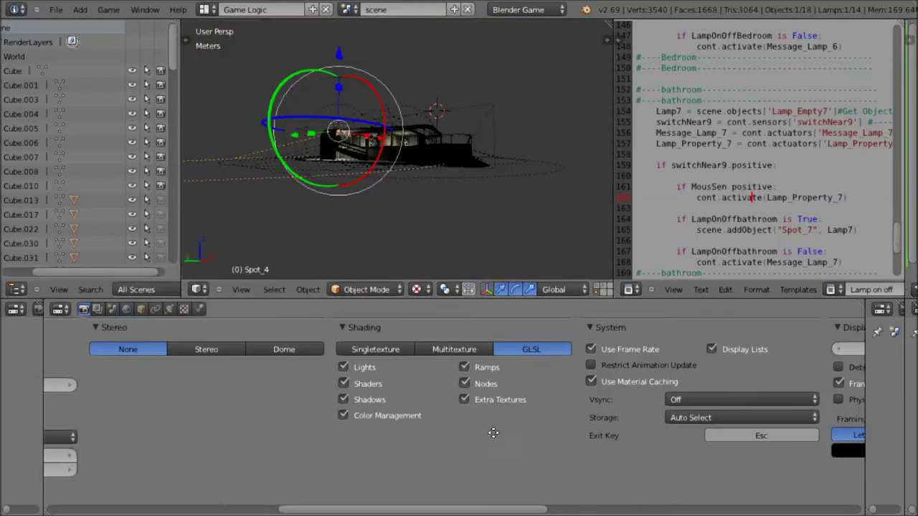
click(169, 308)
click(453, 368)
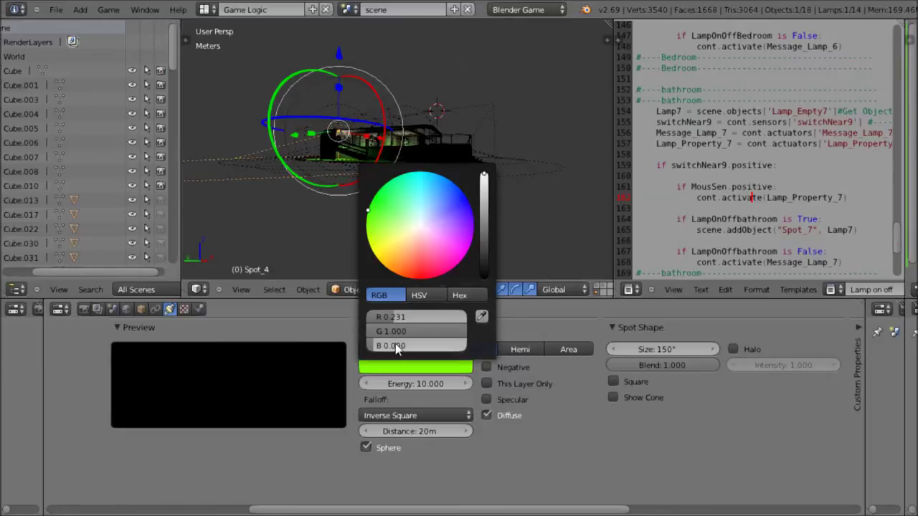
Make Point.008 blue by setting red and green to 0 and blue to full.
right_click(503, 186)
scroll(423, 112, up, 4)
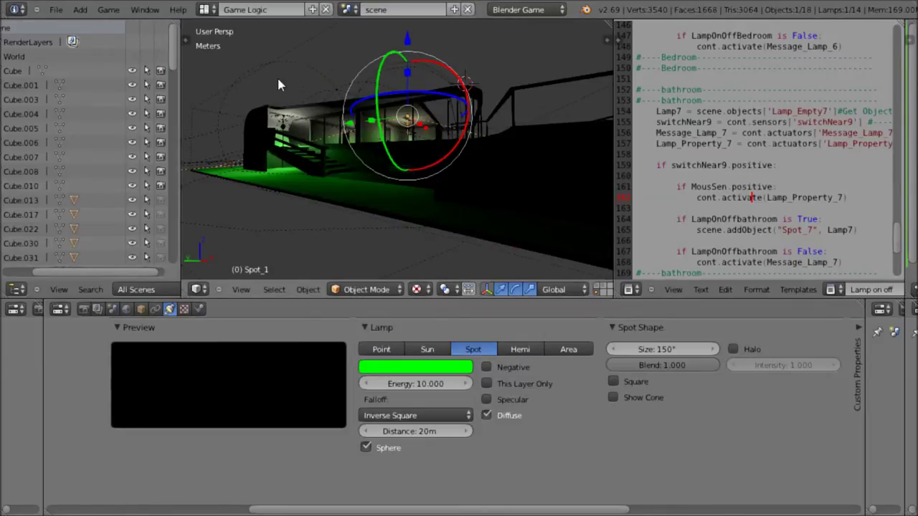
right_click(311, 52)
right_click(313, 68)
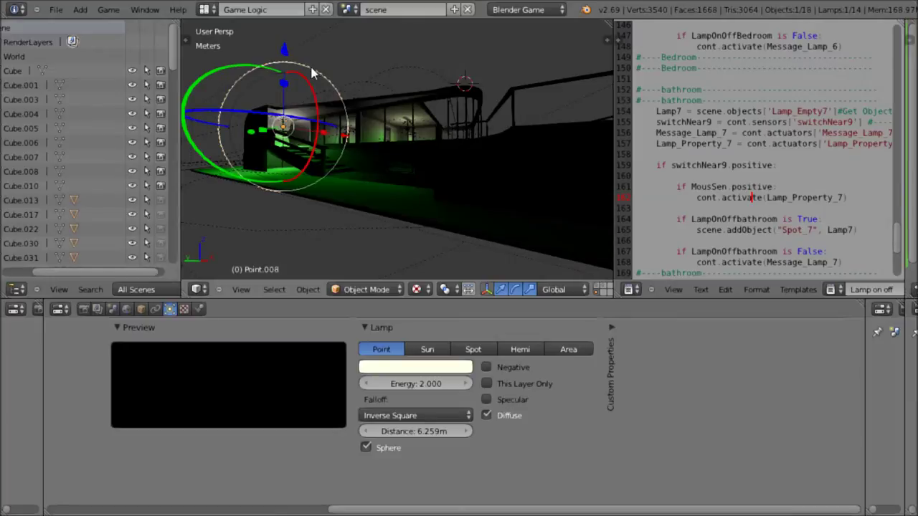
click(427, 371)
key(BackSpace)
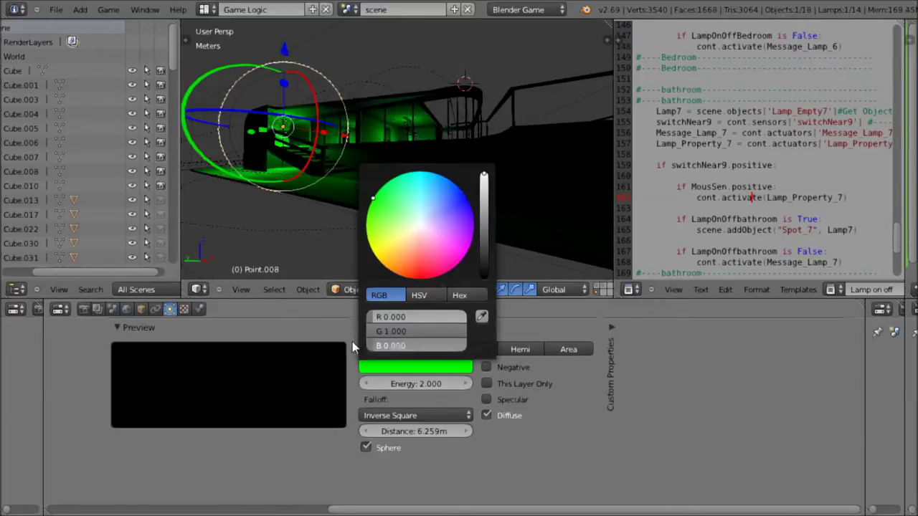
key(BackSpace)
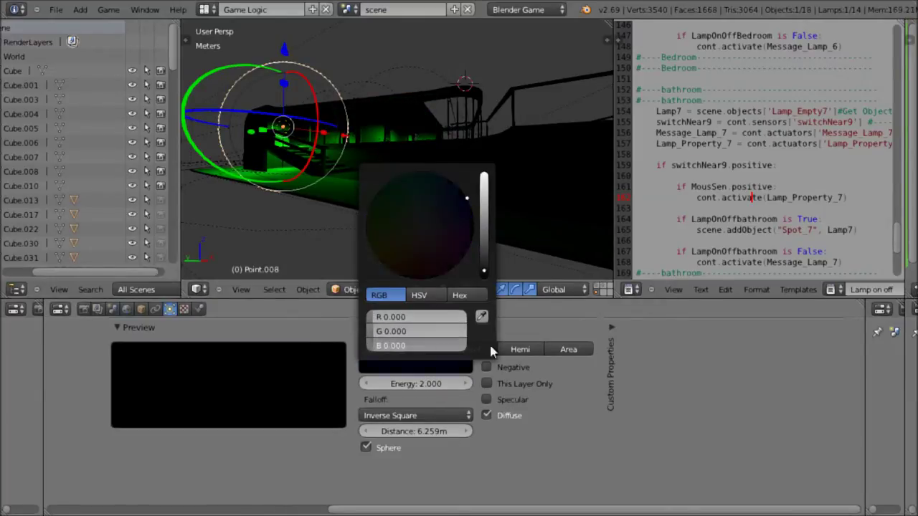
drag(446, 350, 841, 489)
Lower Spot_3's green to make it blue, set its energy to 50, and maximize the viewport.
middle_drag(377, 161, 363, 221)
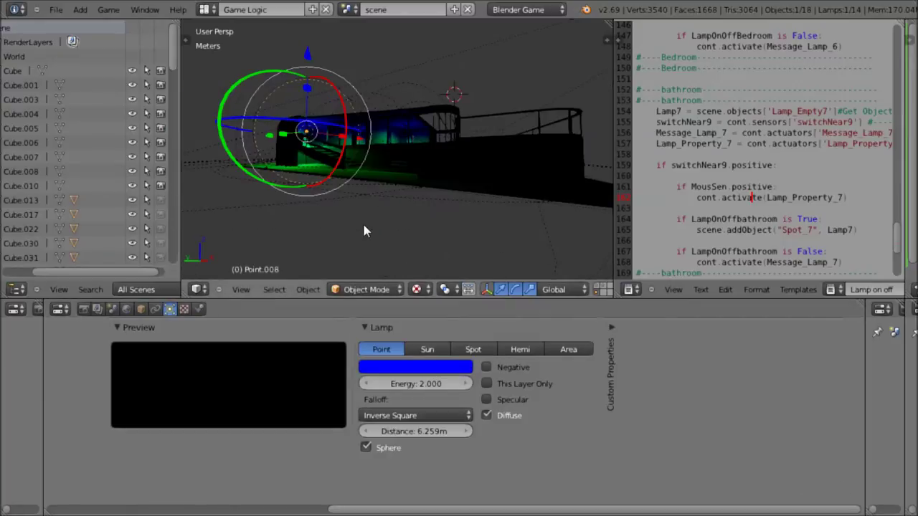
right_click(341, 209)
click(403, 367)
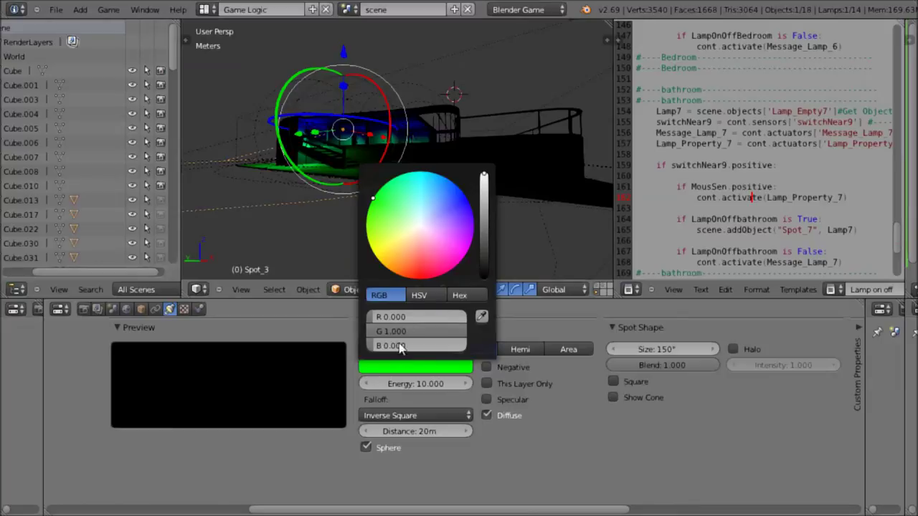
mouse_move(408, 326)
mouse_down()
mouse_move(355, 337)
mouse_move(459, 346)
mouse_up()
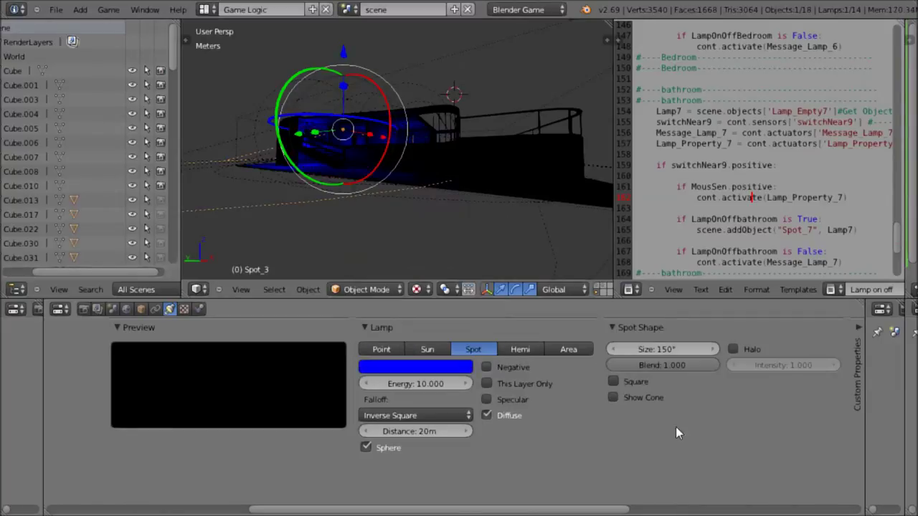
click(414, 380)
text(50)
key(Return)
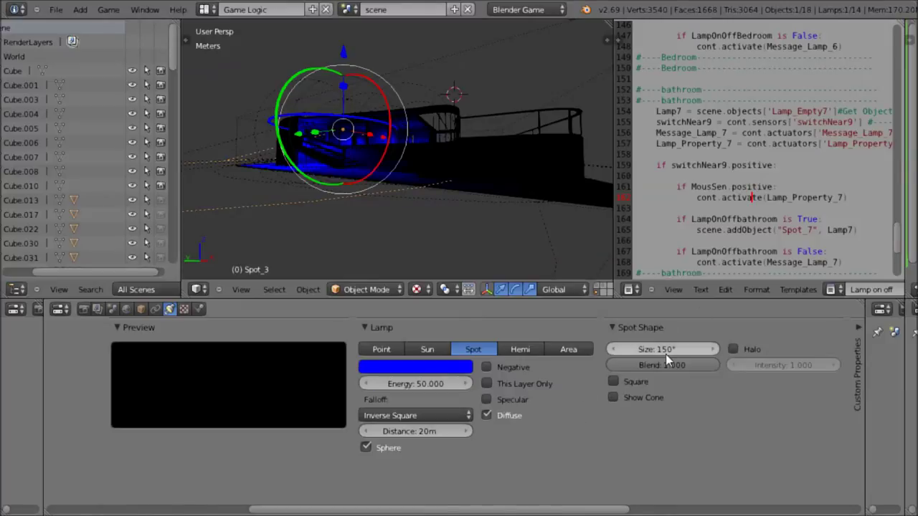
middle_drag(535, 398, 398, 459)
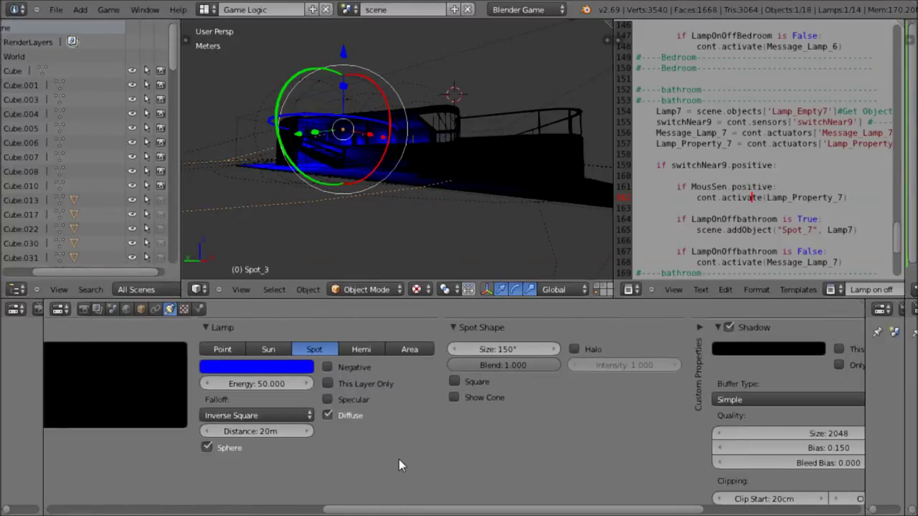
key(ctrl+Up)
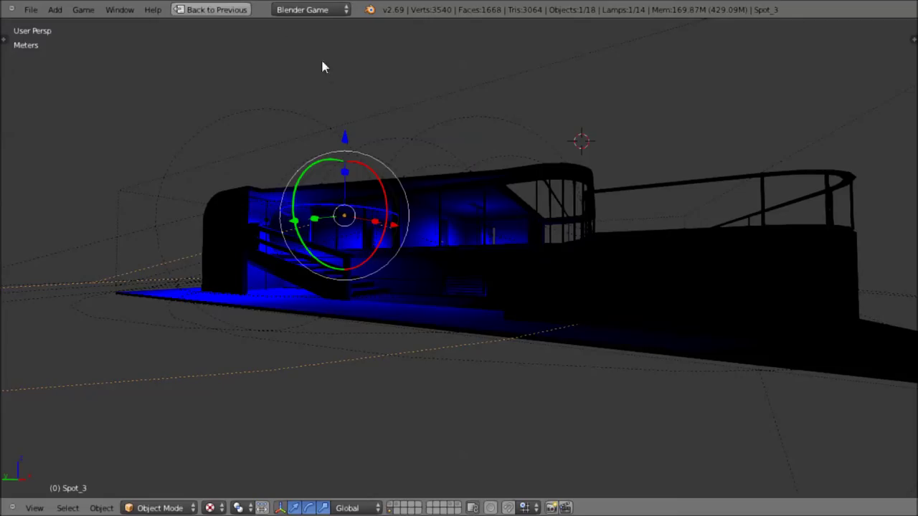
Show the full house layers, start the game in blue lighting, and open three doors.
click(393, 509)
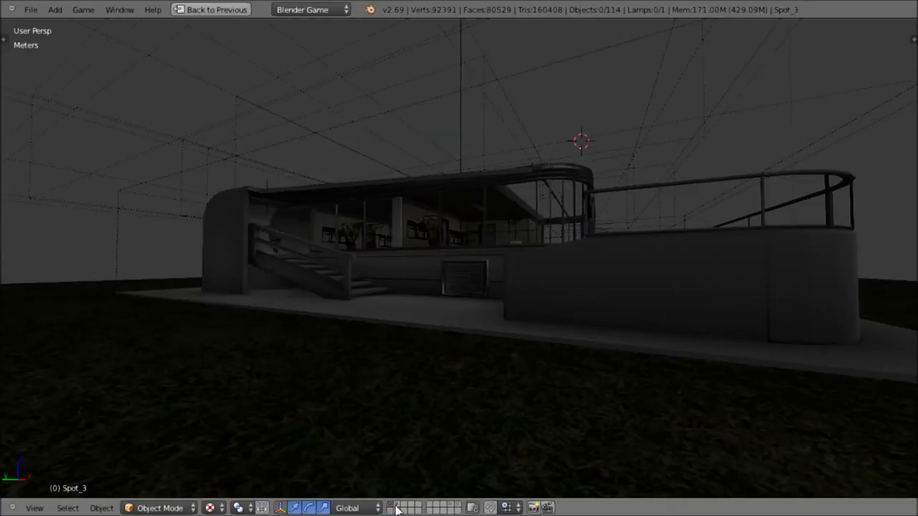
click(83, 9)
click(100, 25)
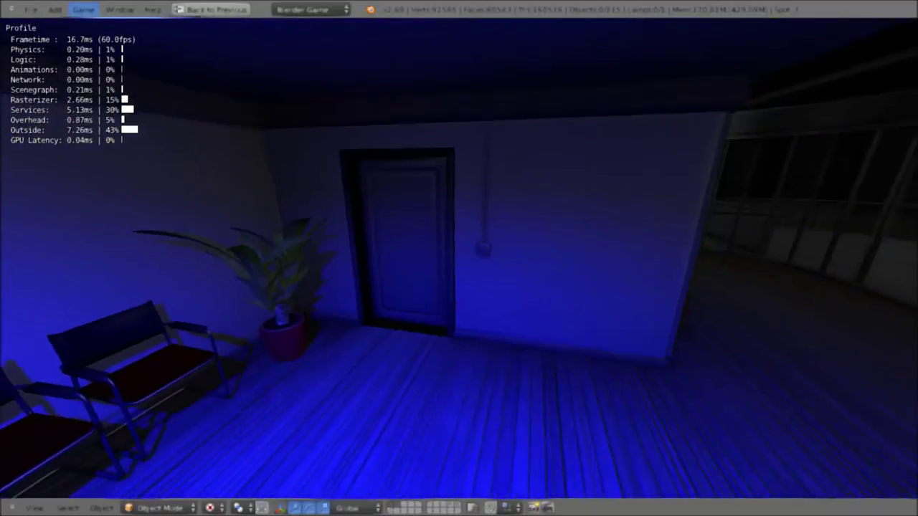
key(e)
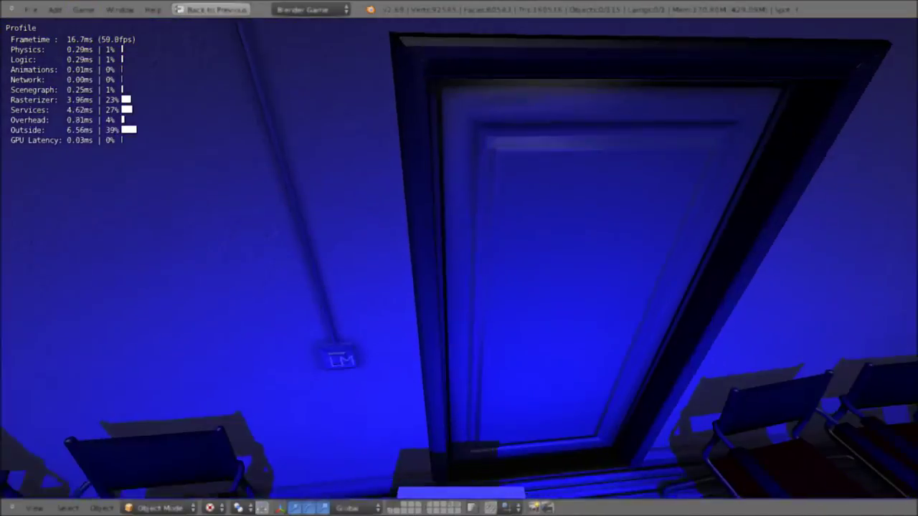
key(e)
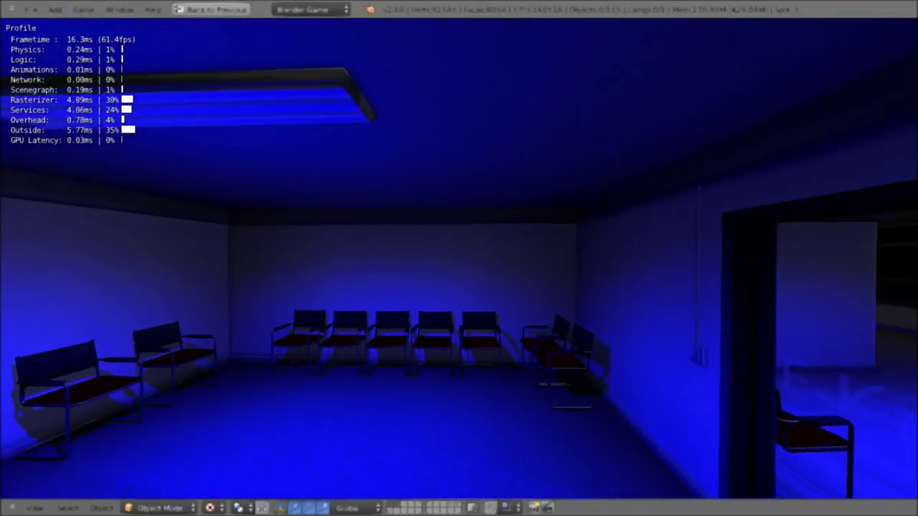
key(e)
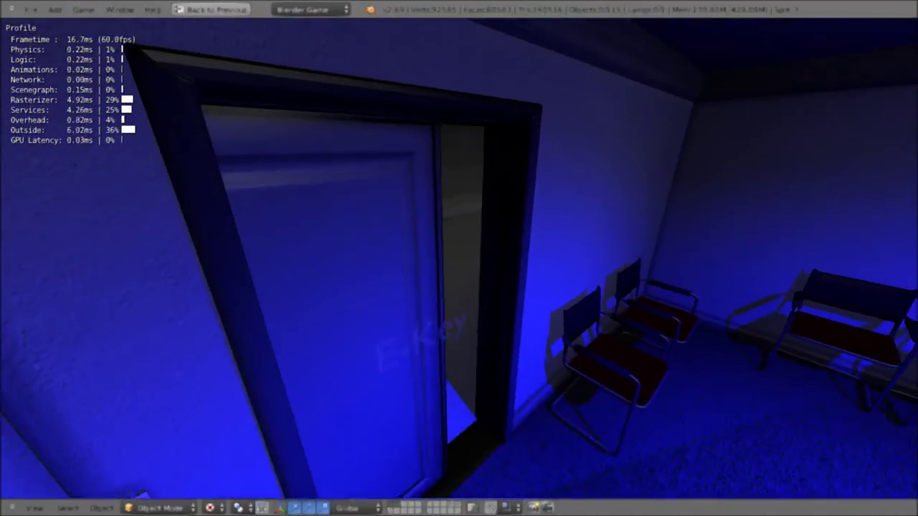